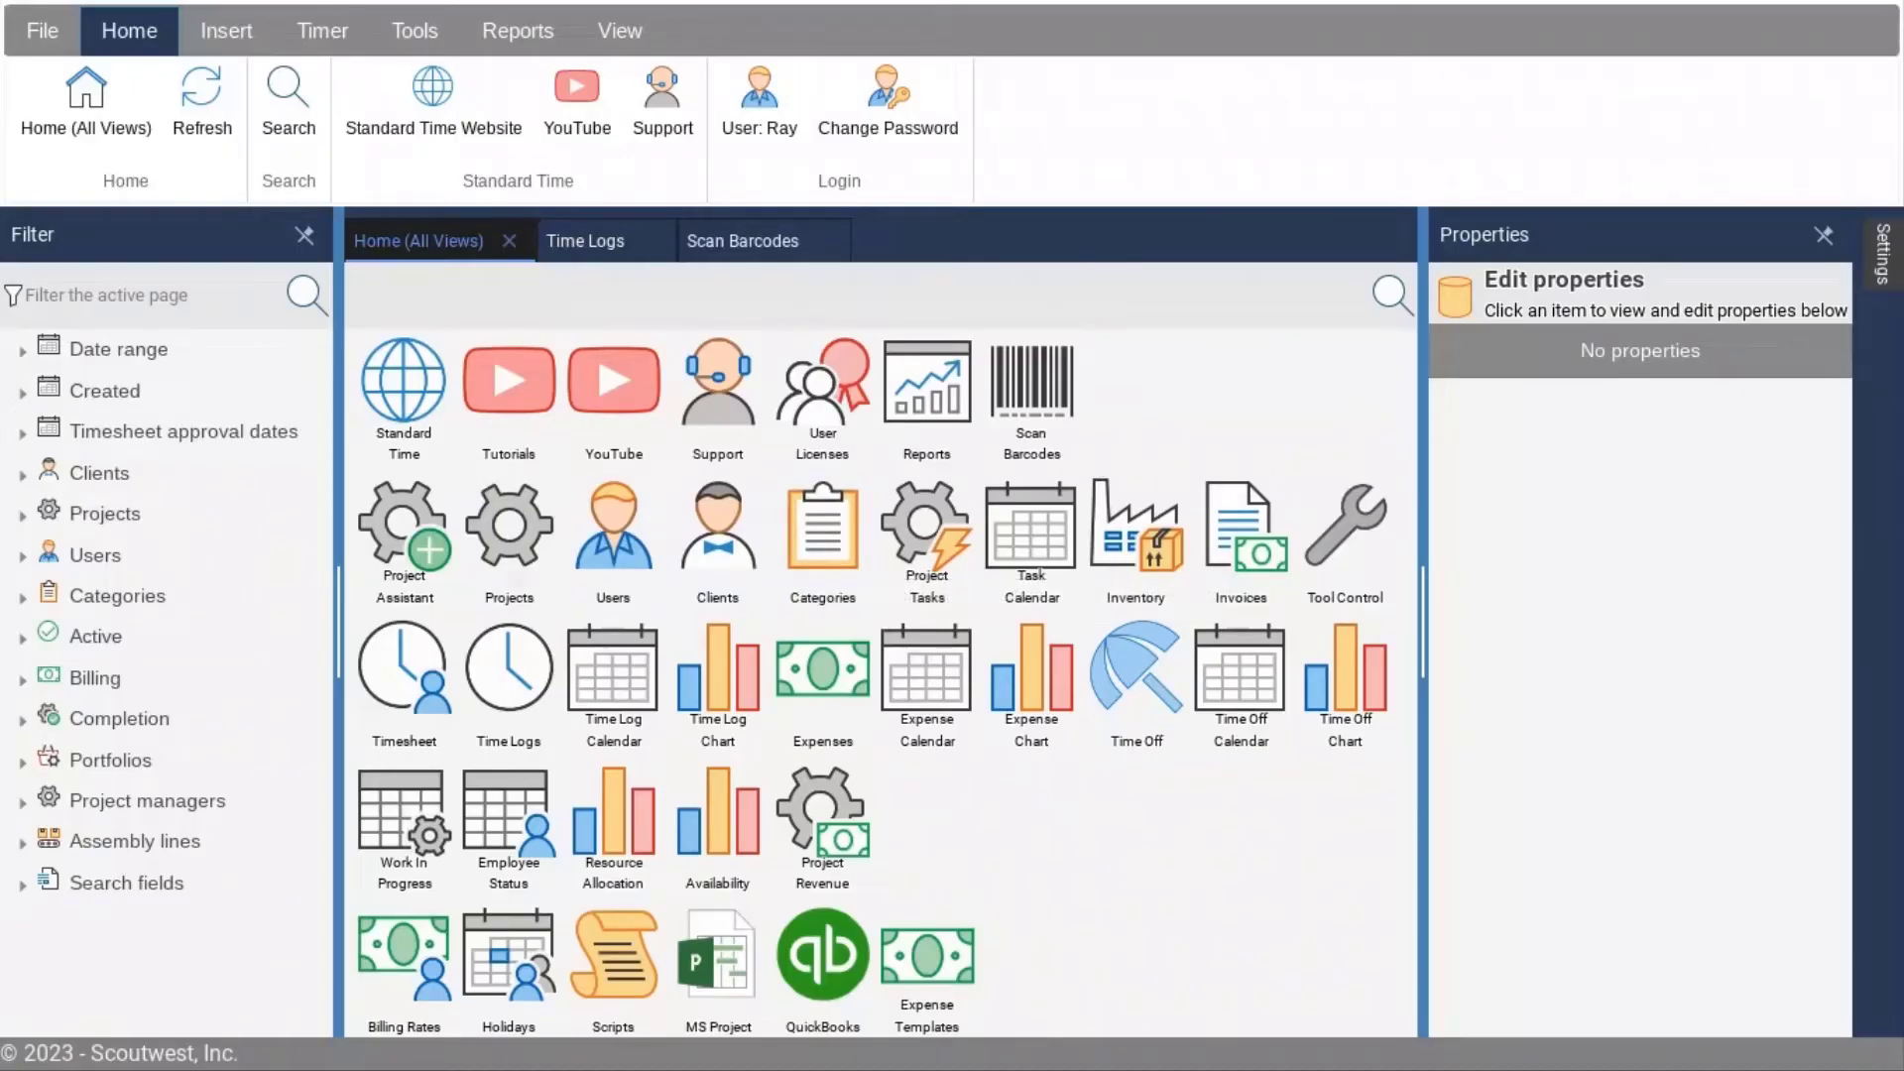
- Browse the Insert, Timer, Tools, Reports and View ribbon tabs, then return to Home
click(201, 33)
click(301, 33)
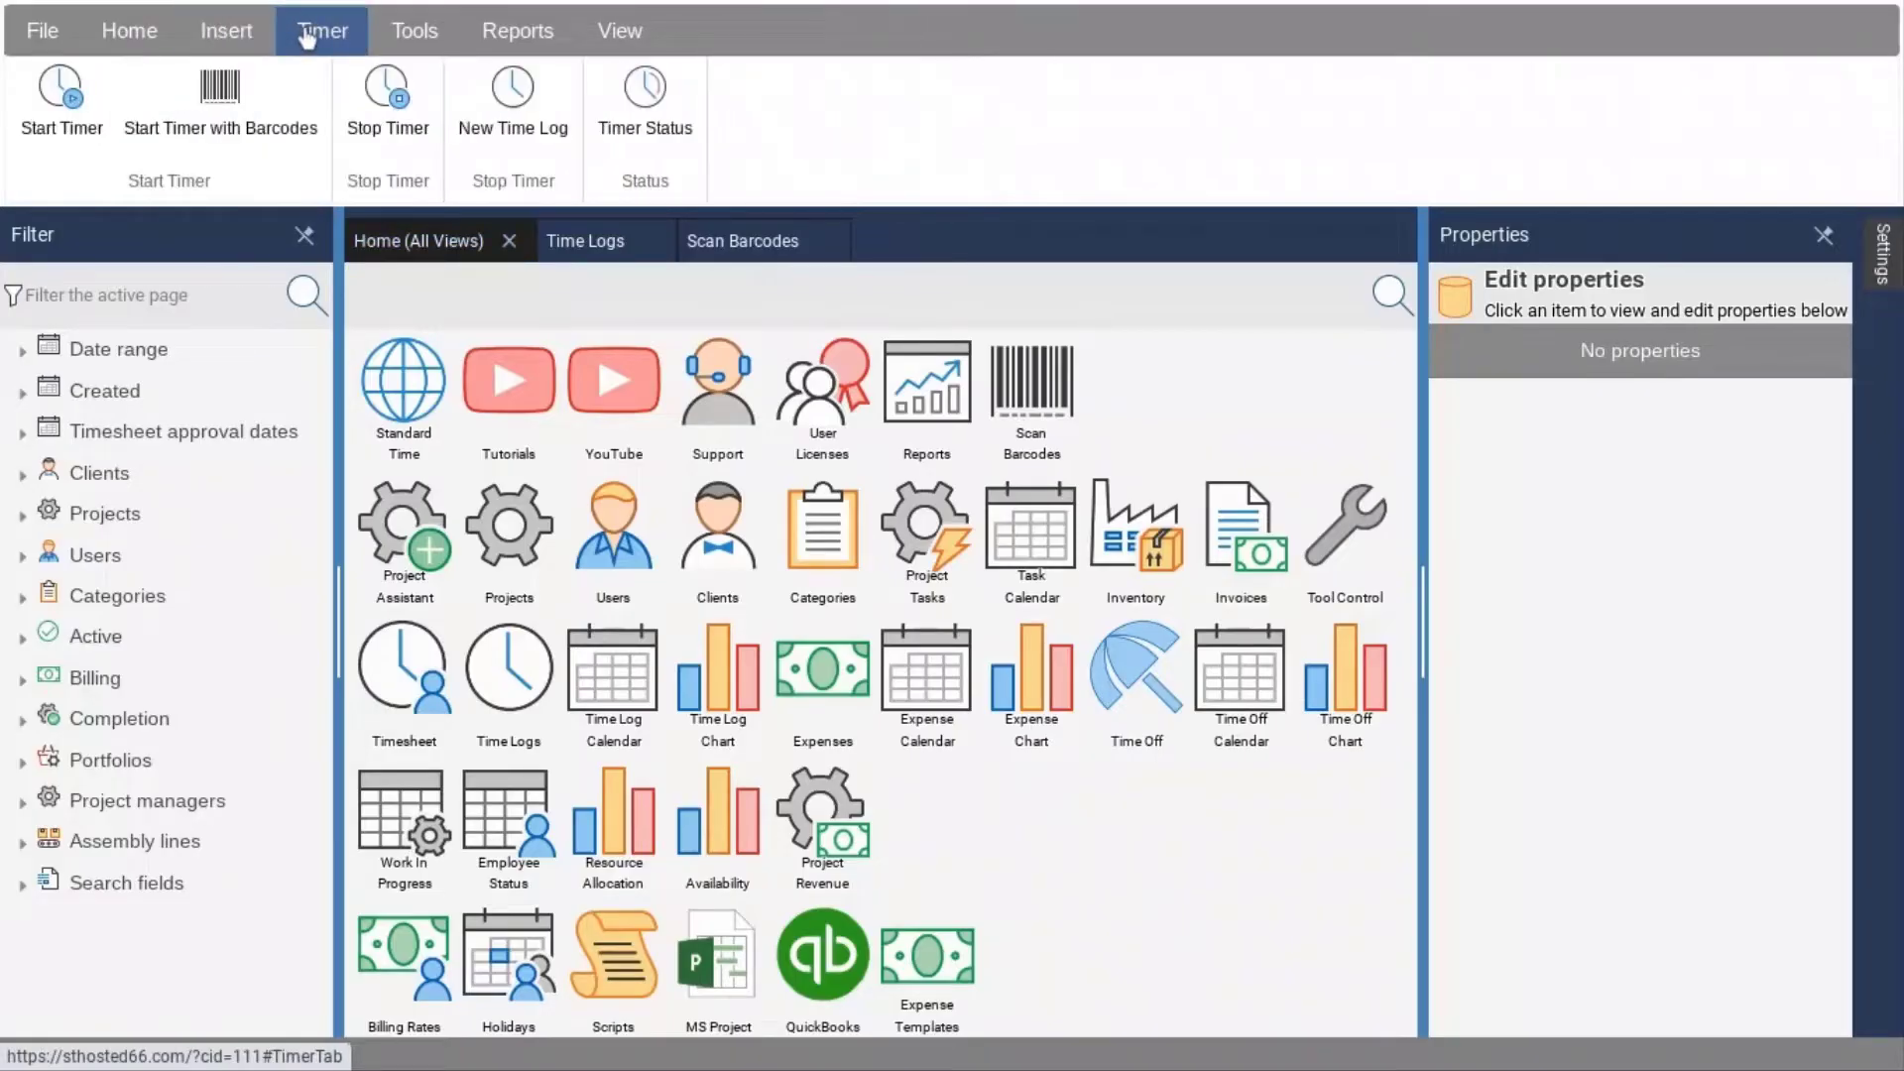
click(413, 34)
click(491, 36)
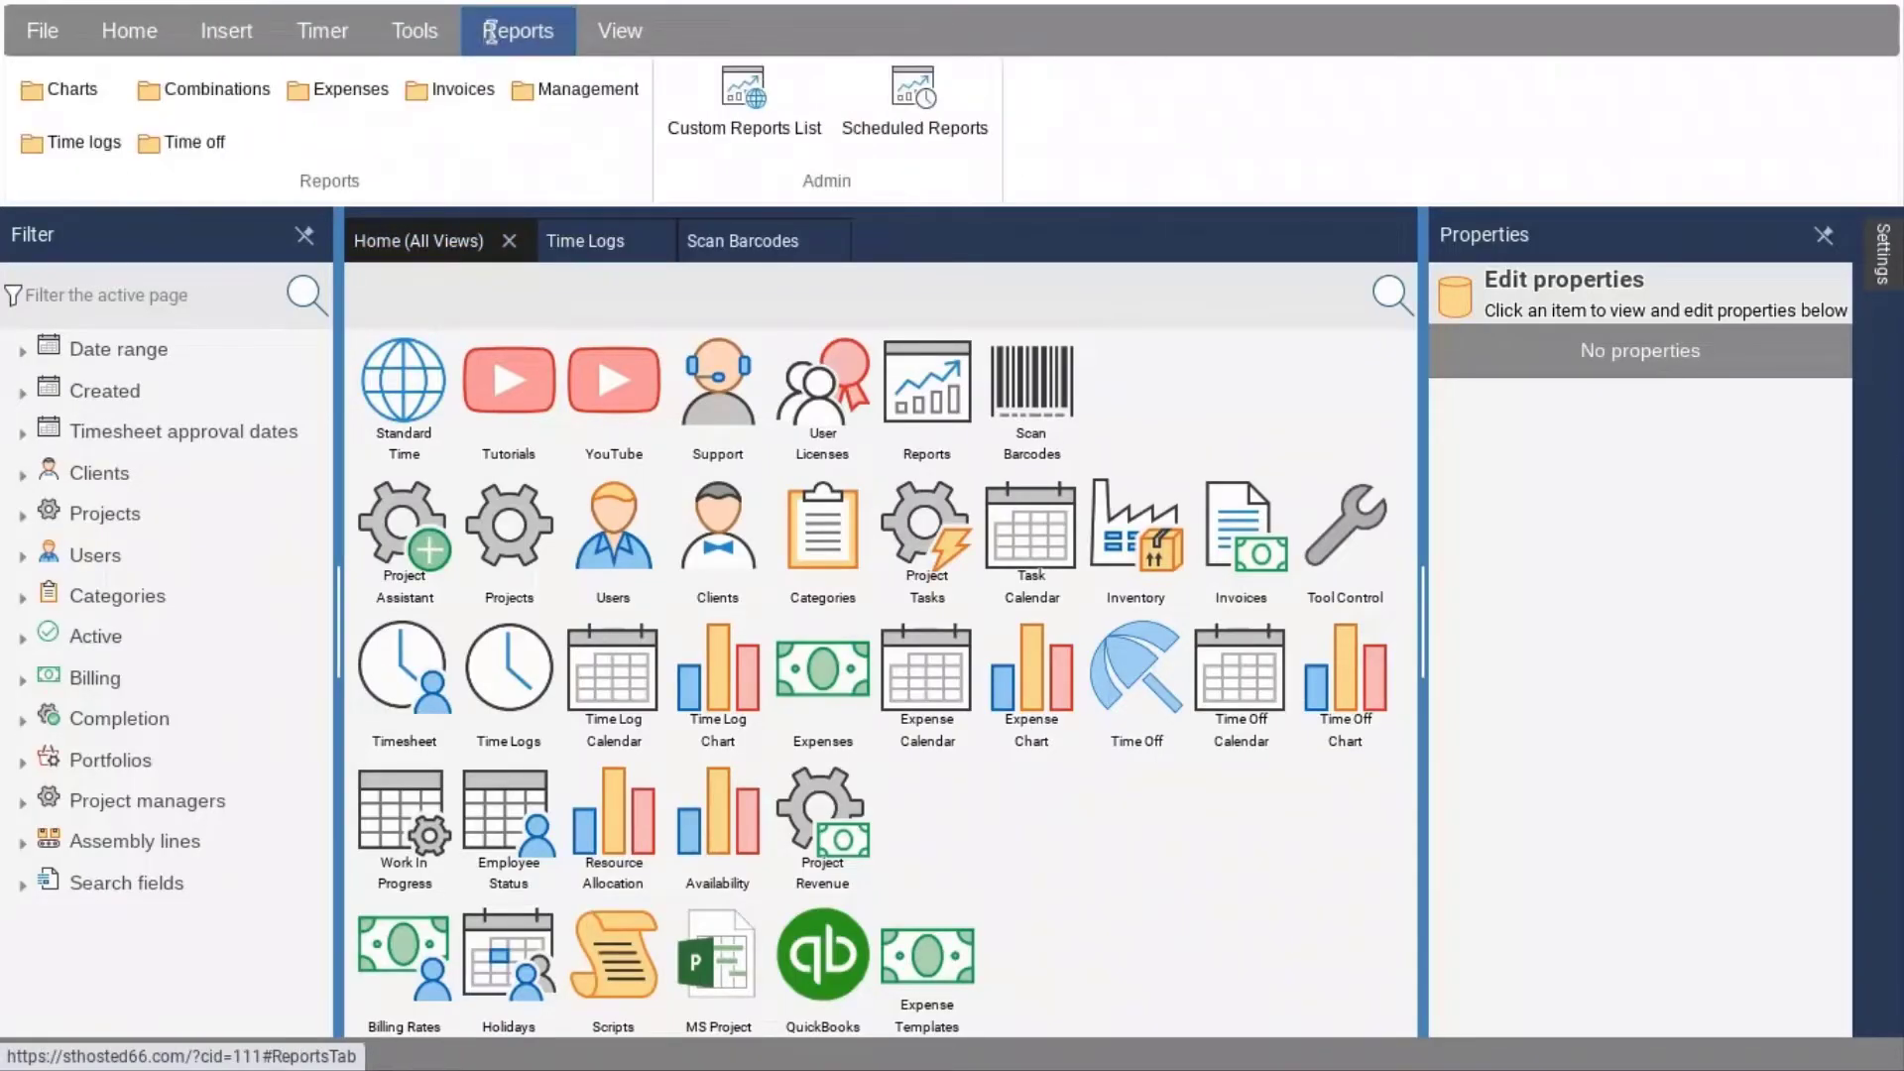
click(617, 35)
click(130, 34)
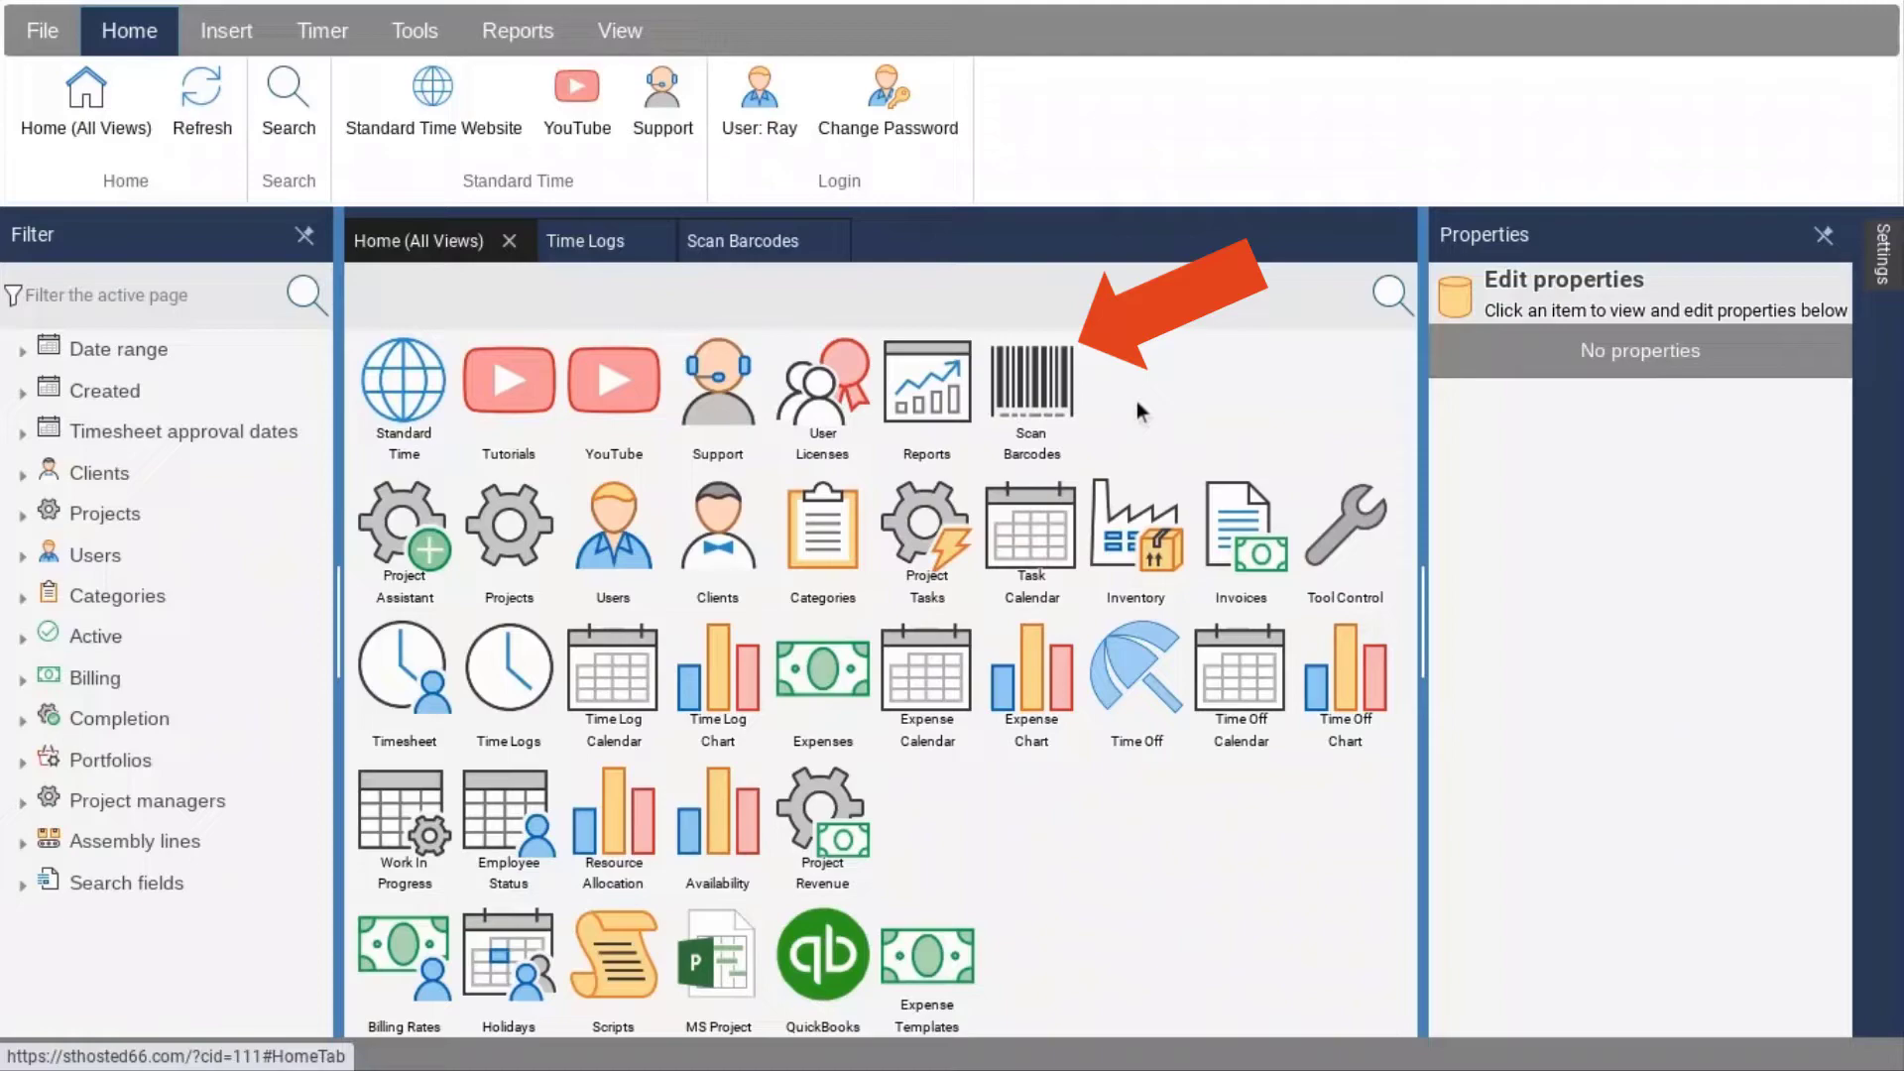
- Scan RAY, job 10200 and PACKAGING, then confirm quantity 45 to start the timer
click(1064, 412)
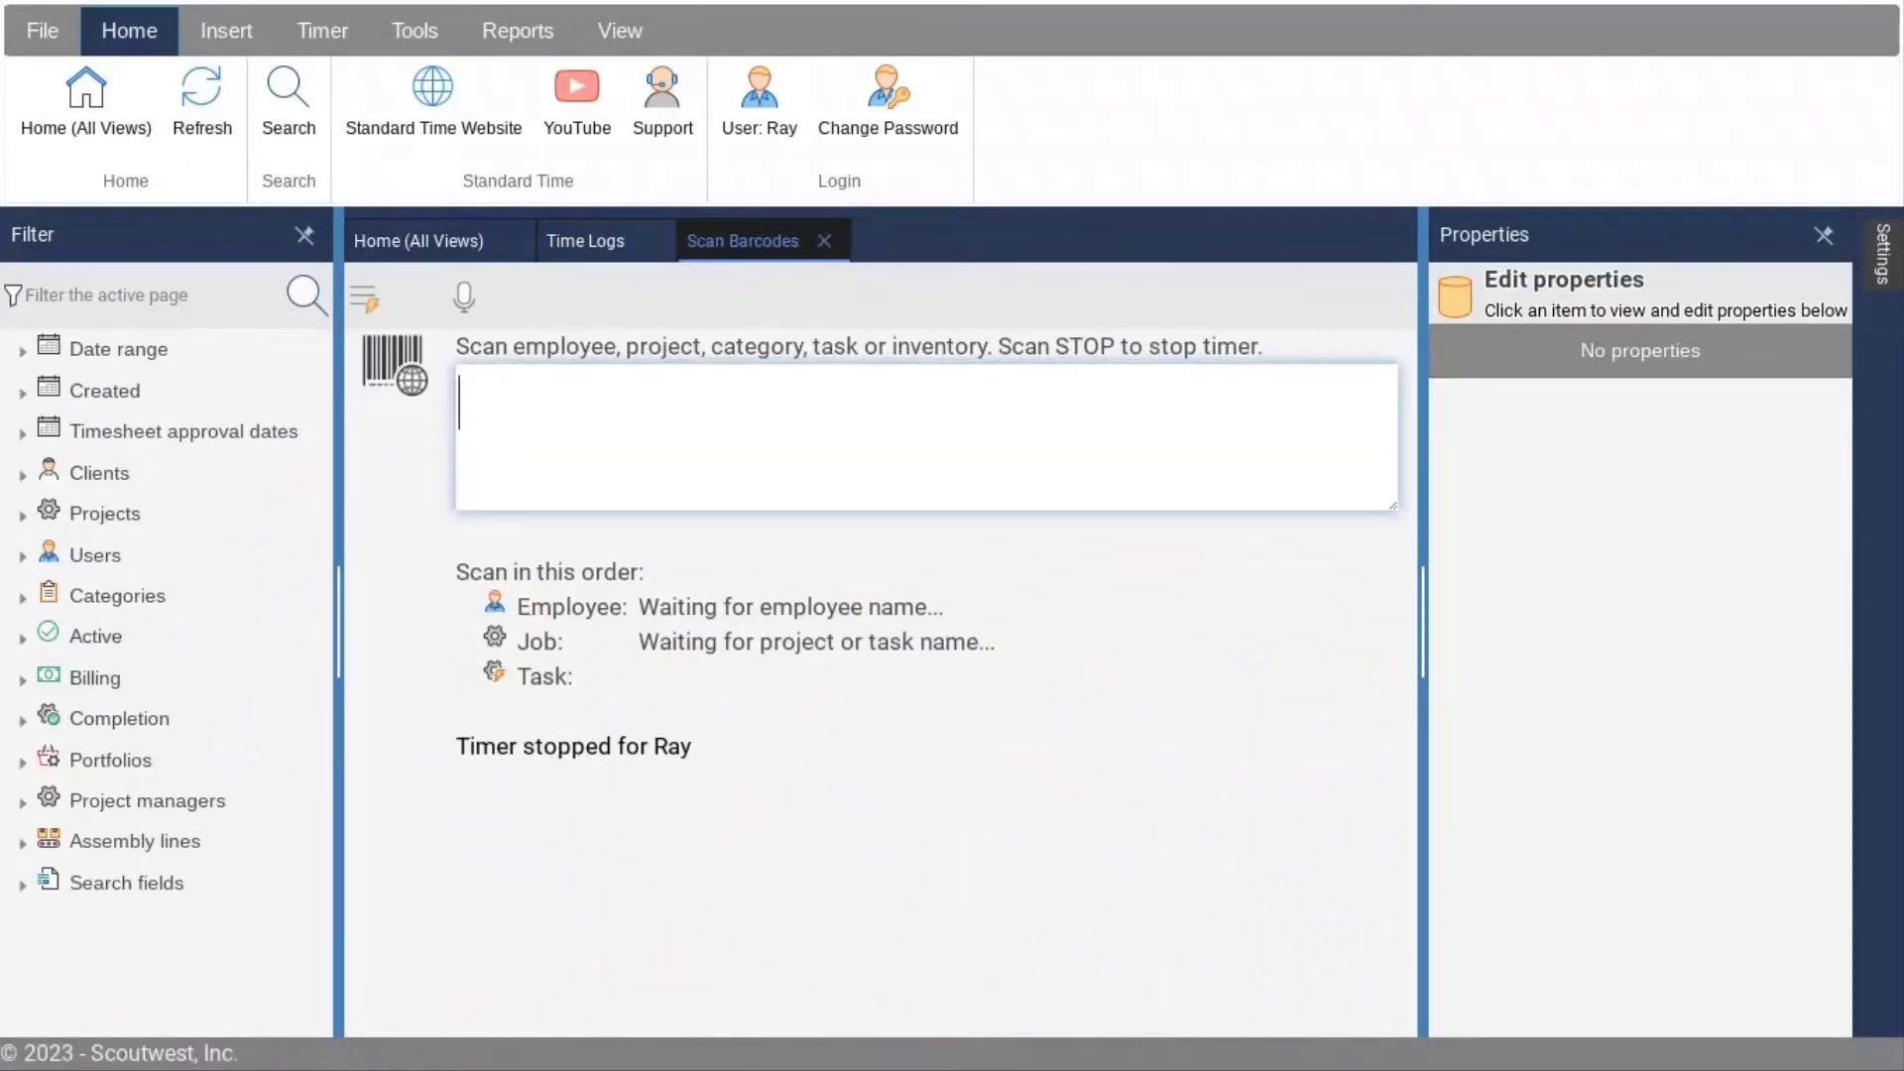
text(RAY)
key(Return)
text(10200)
key(Return)
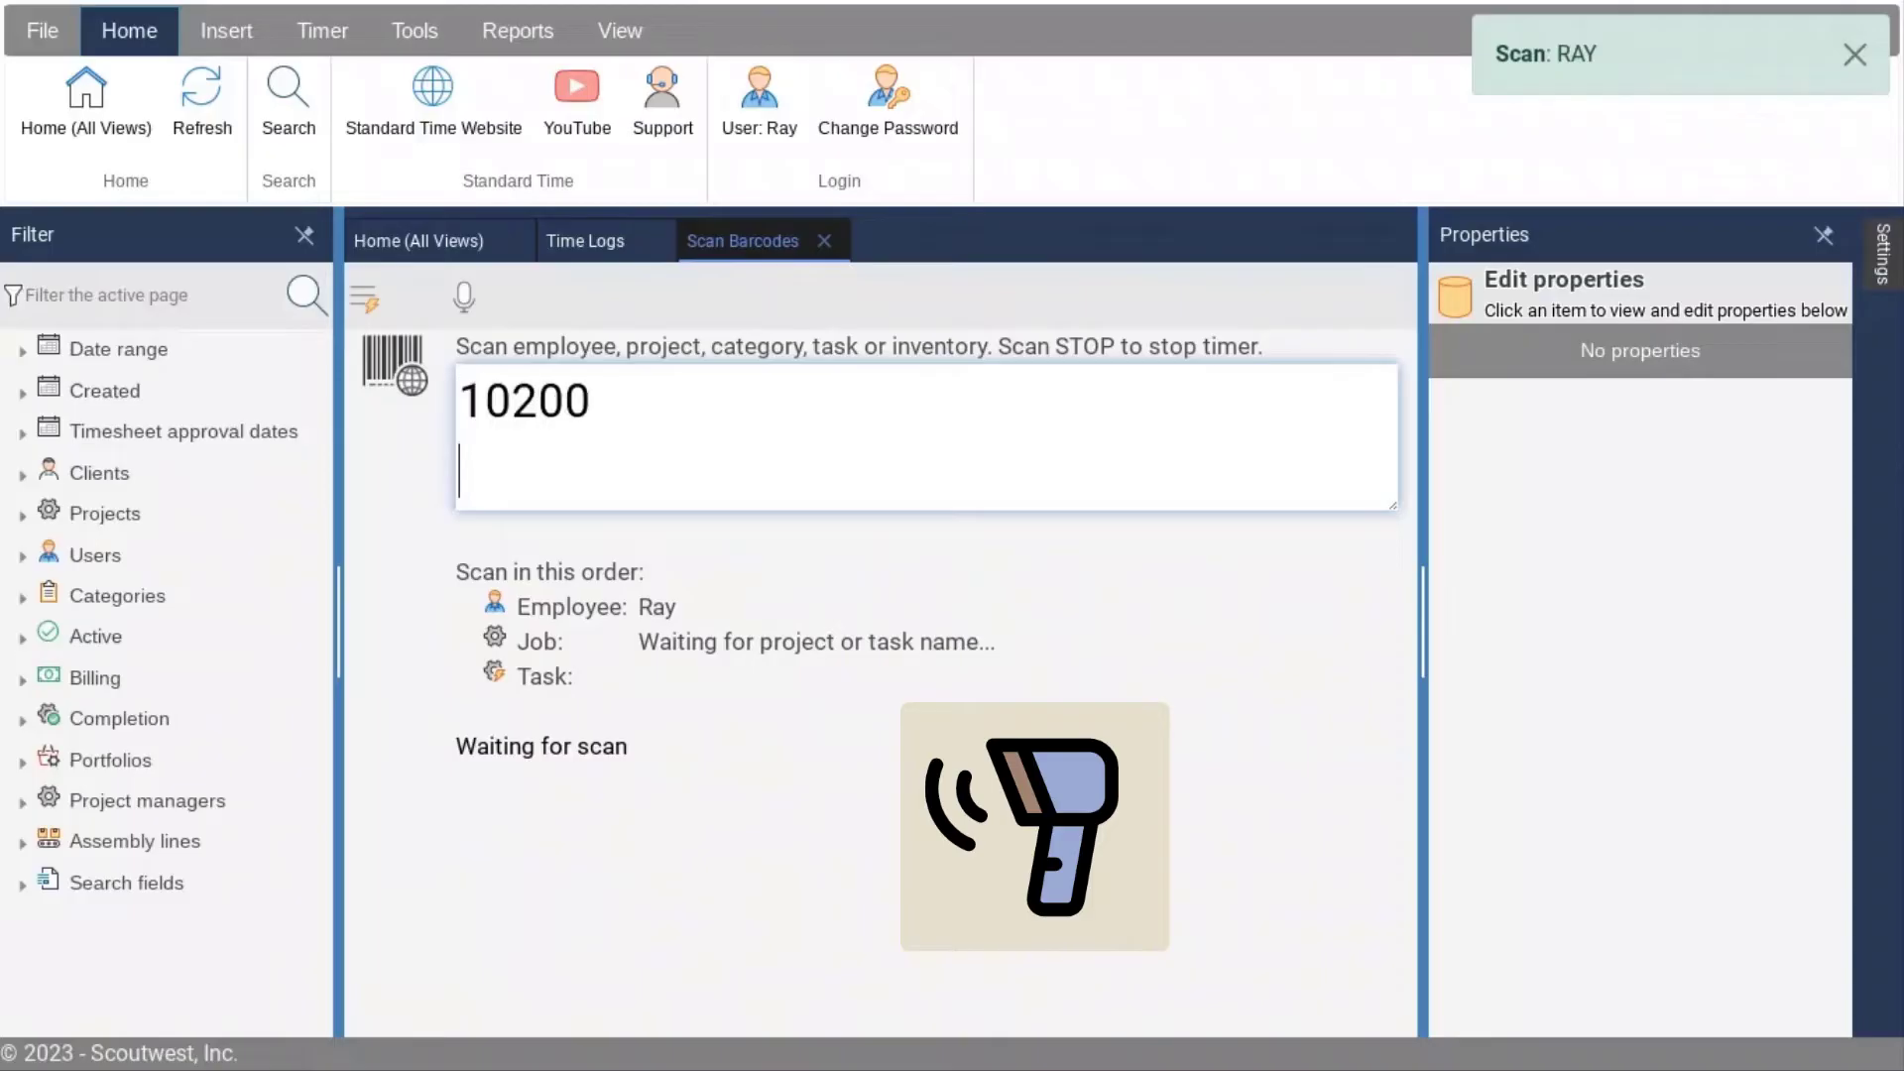
text(PACKAGING)
key(Return)
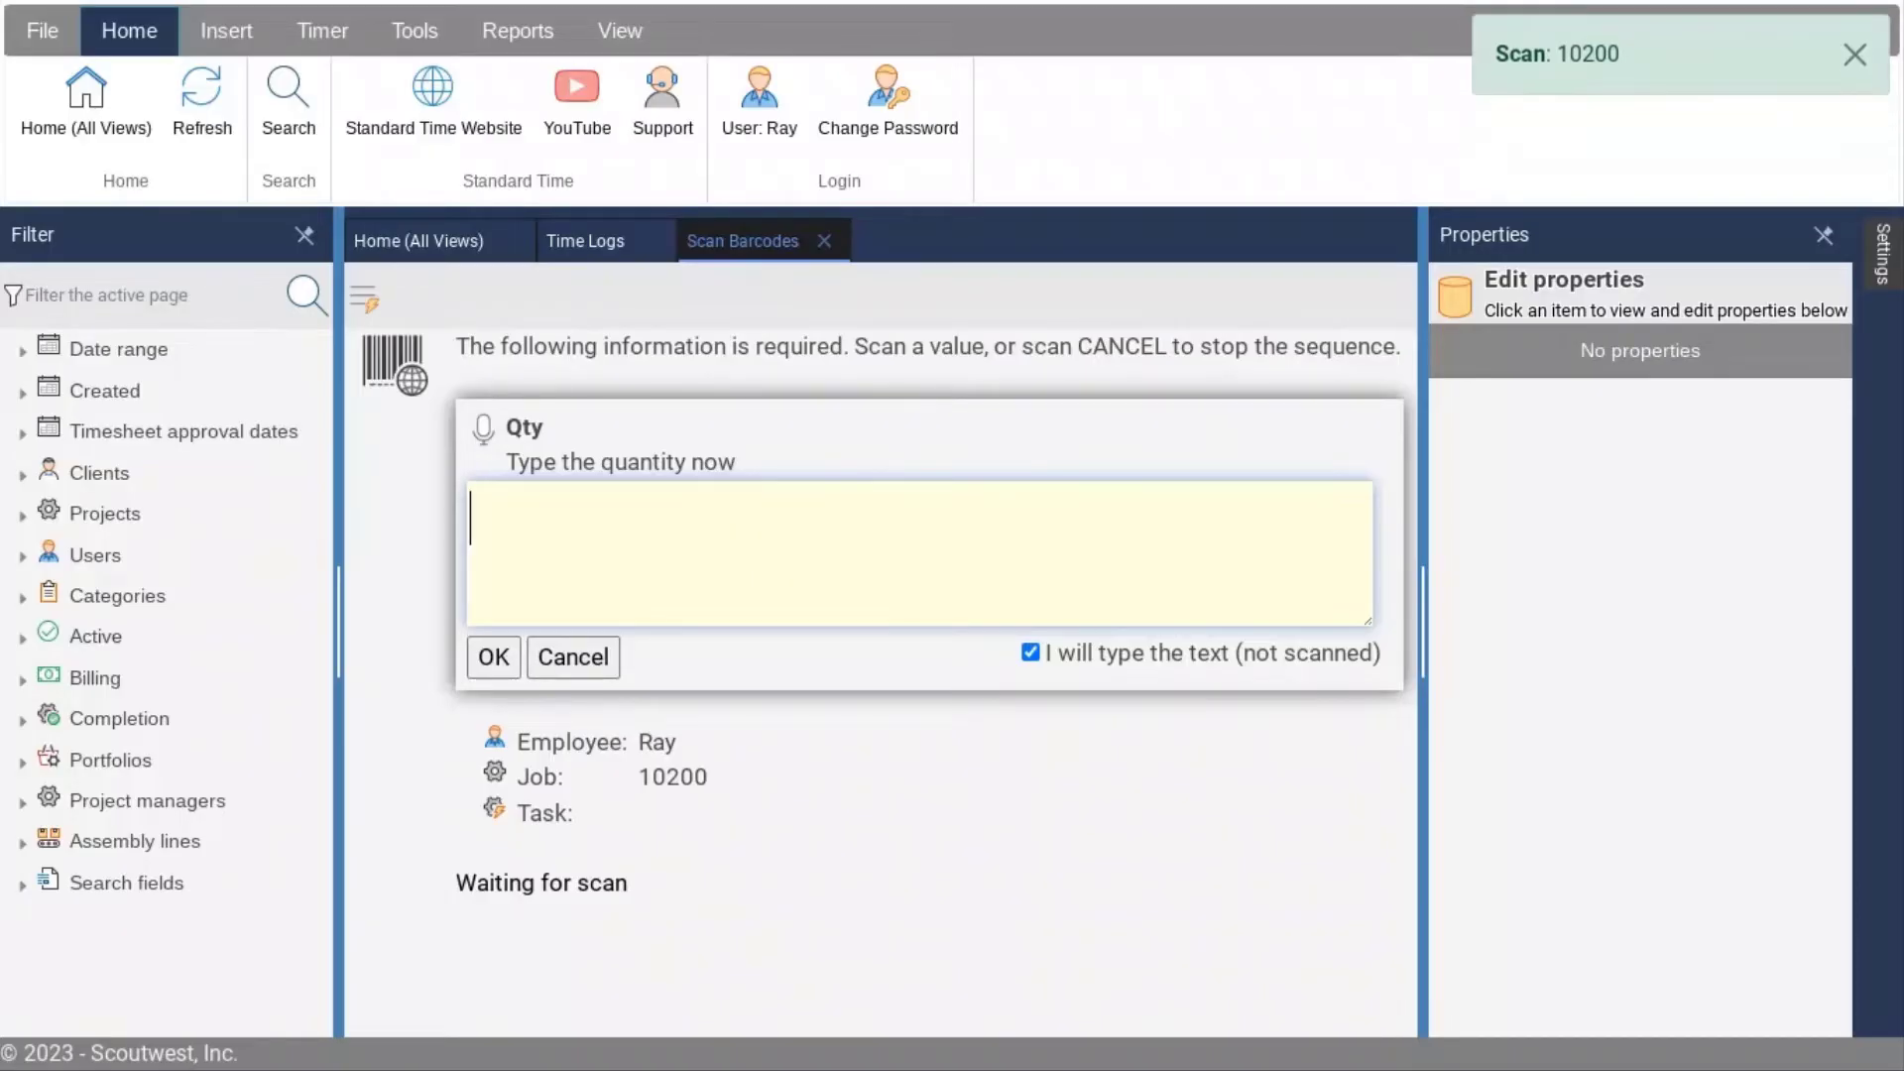
text(45)
click(501, 668)
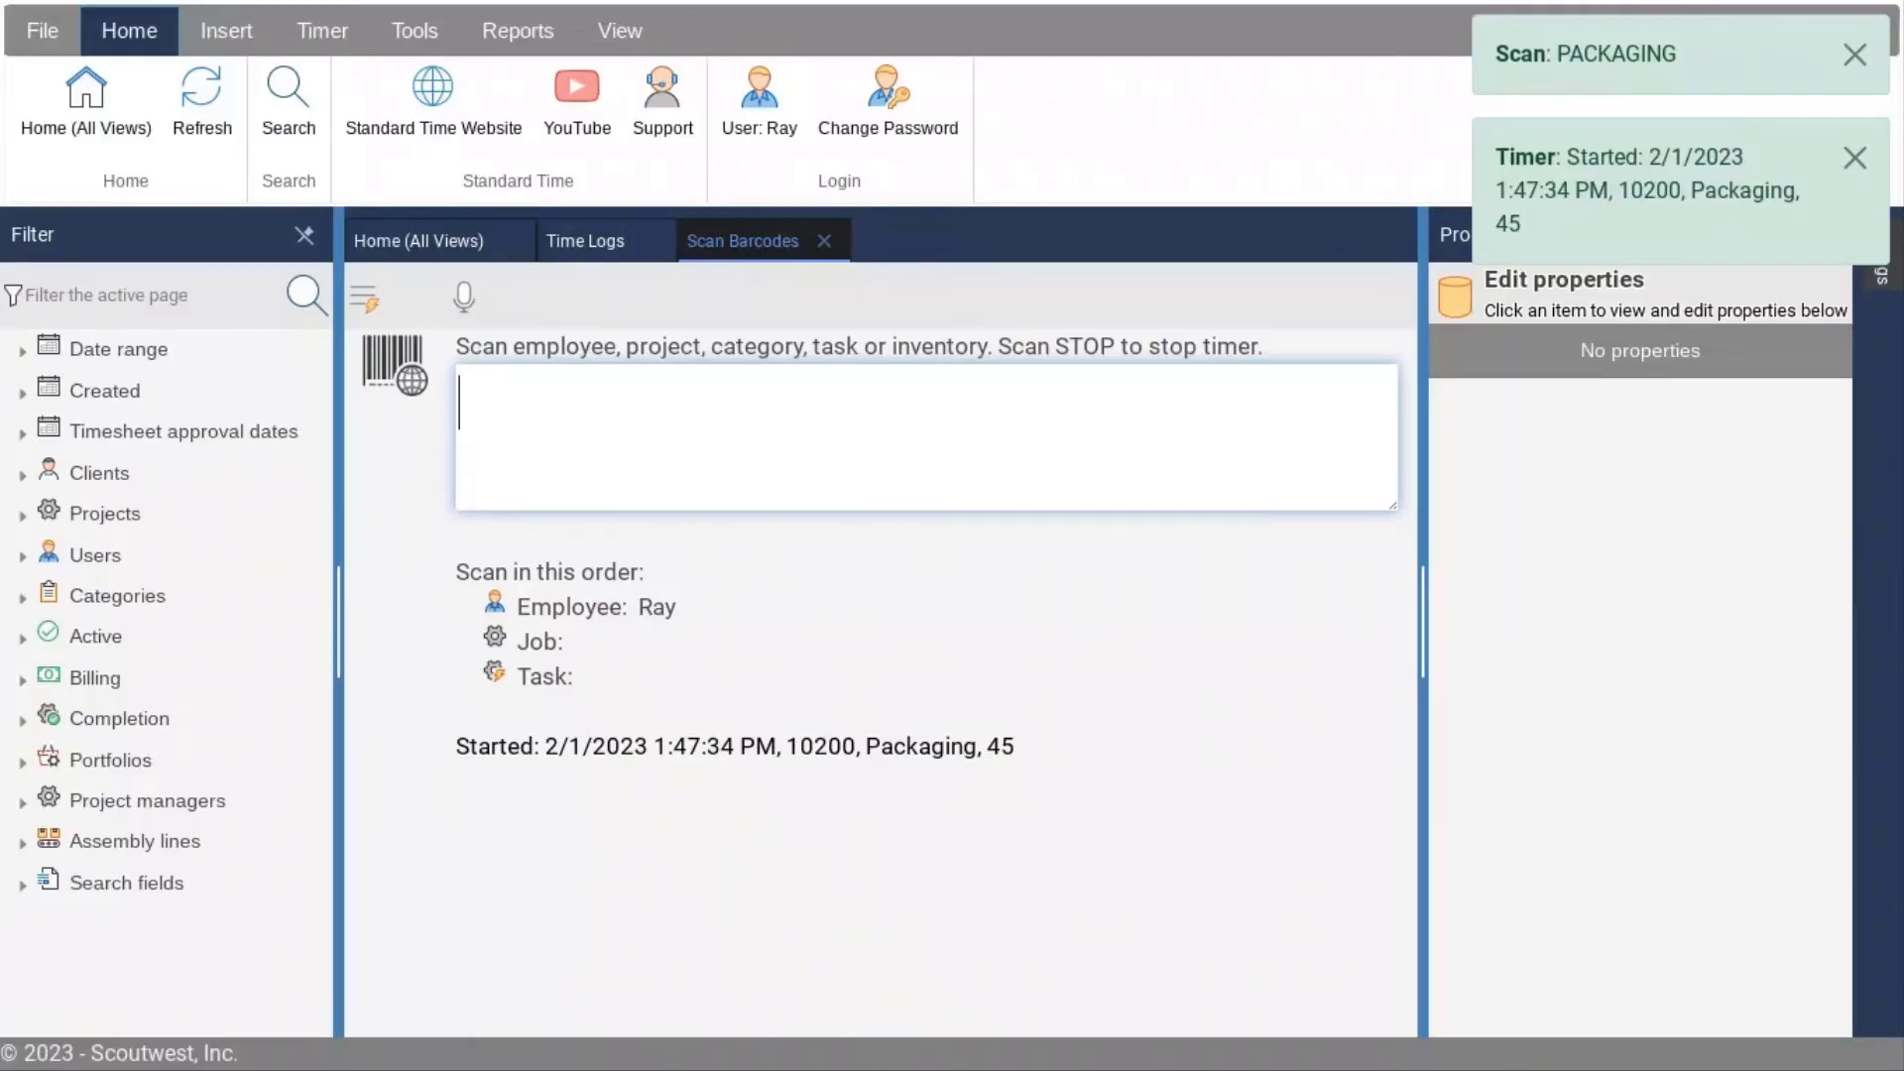
text(CLEAR)
- Scan CLEAR to reset the sequence, then RAY and STOP to end Ray's timer
key(Return)
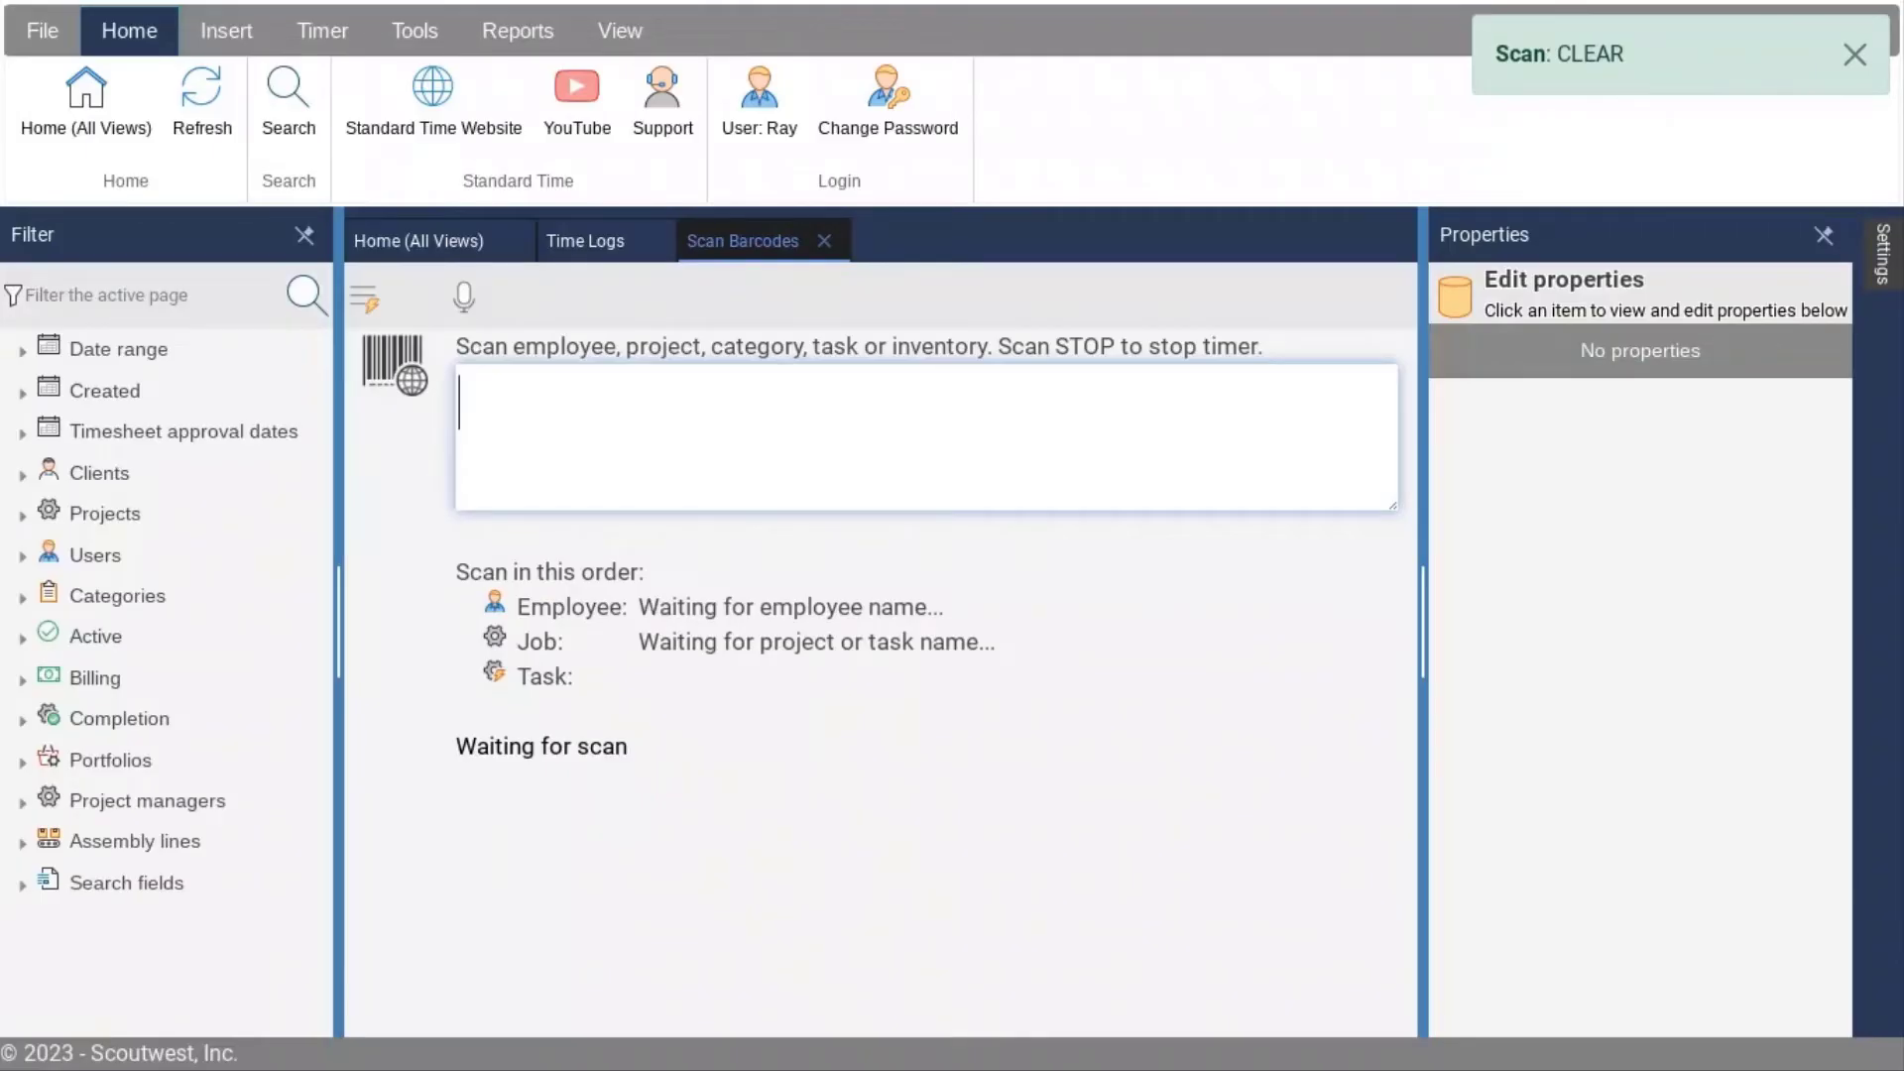
text(RAY)
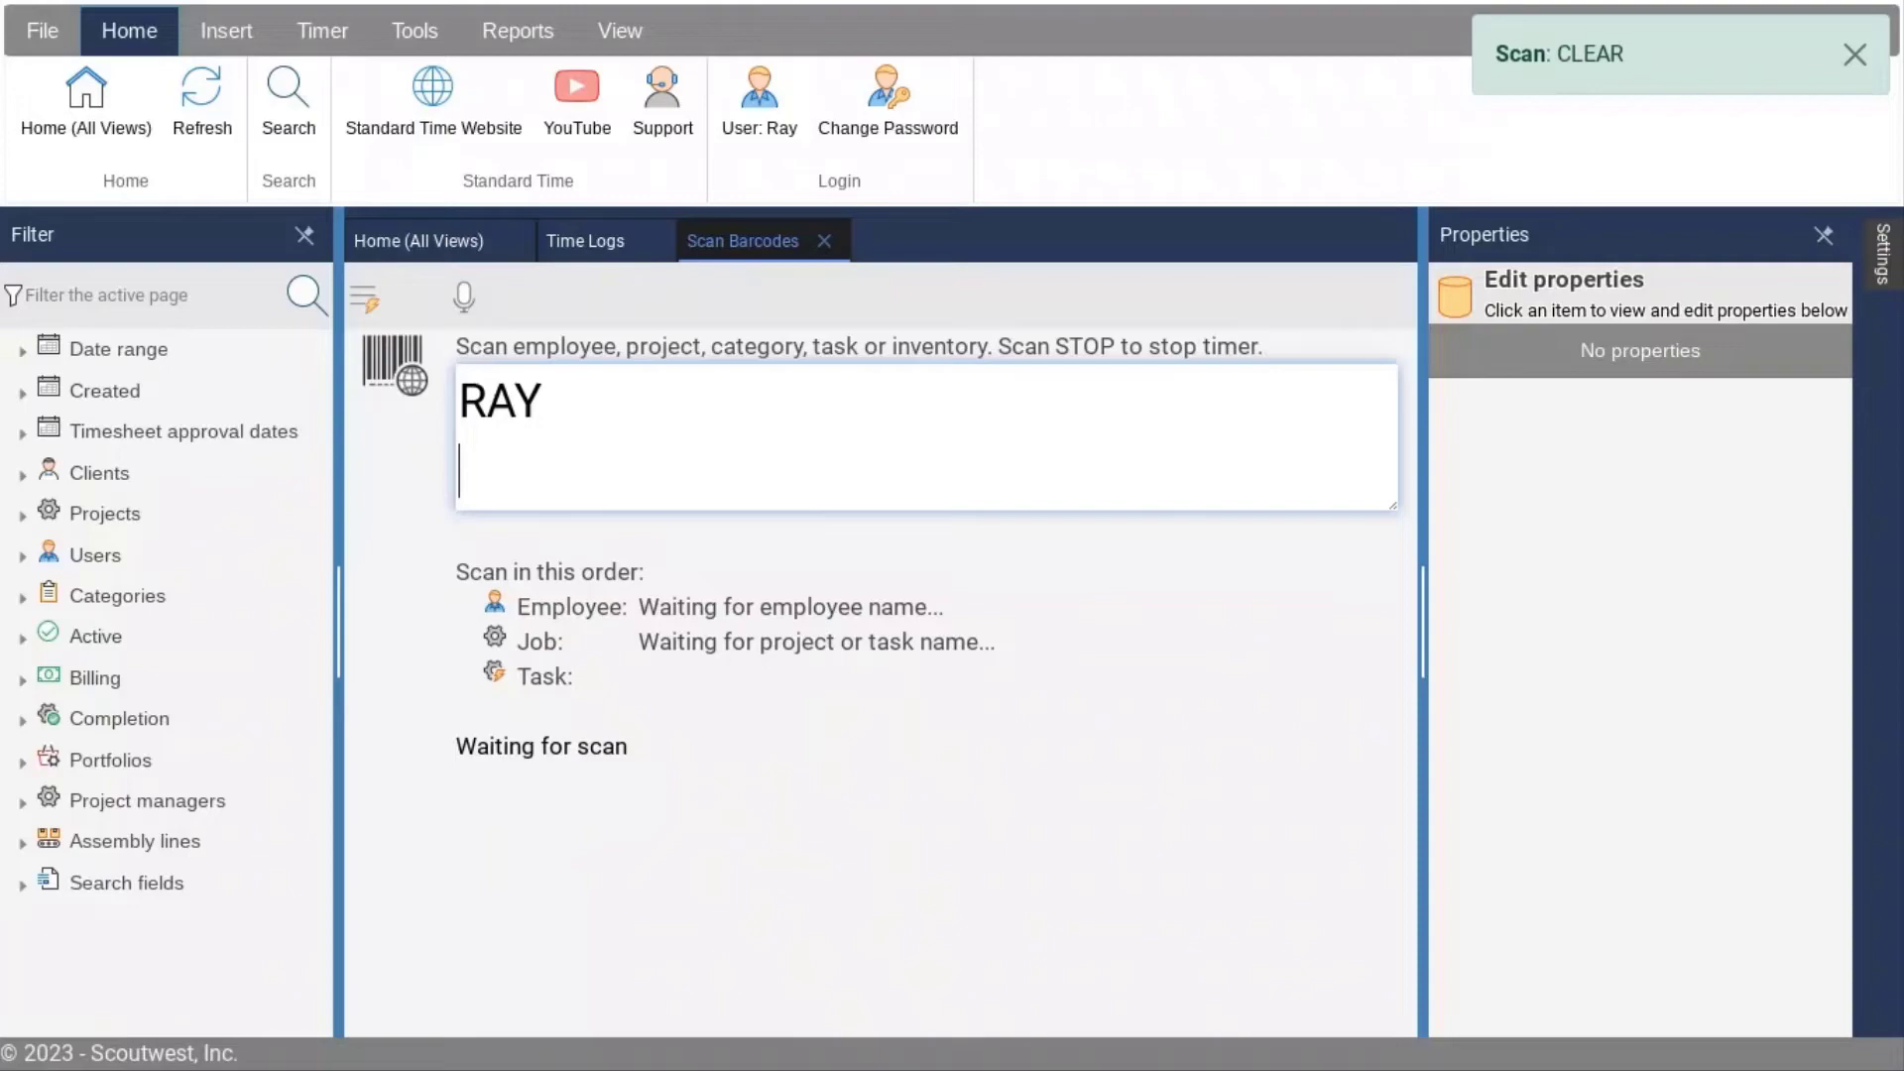
key(Return)
text(STOP)
key(Return)
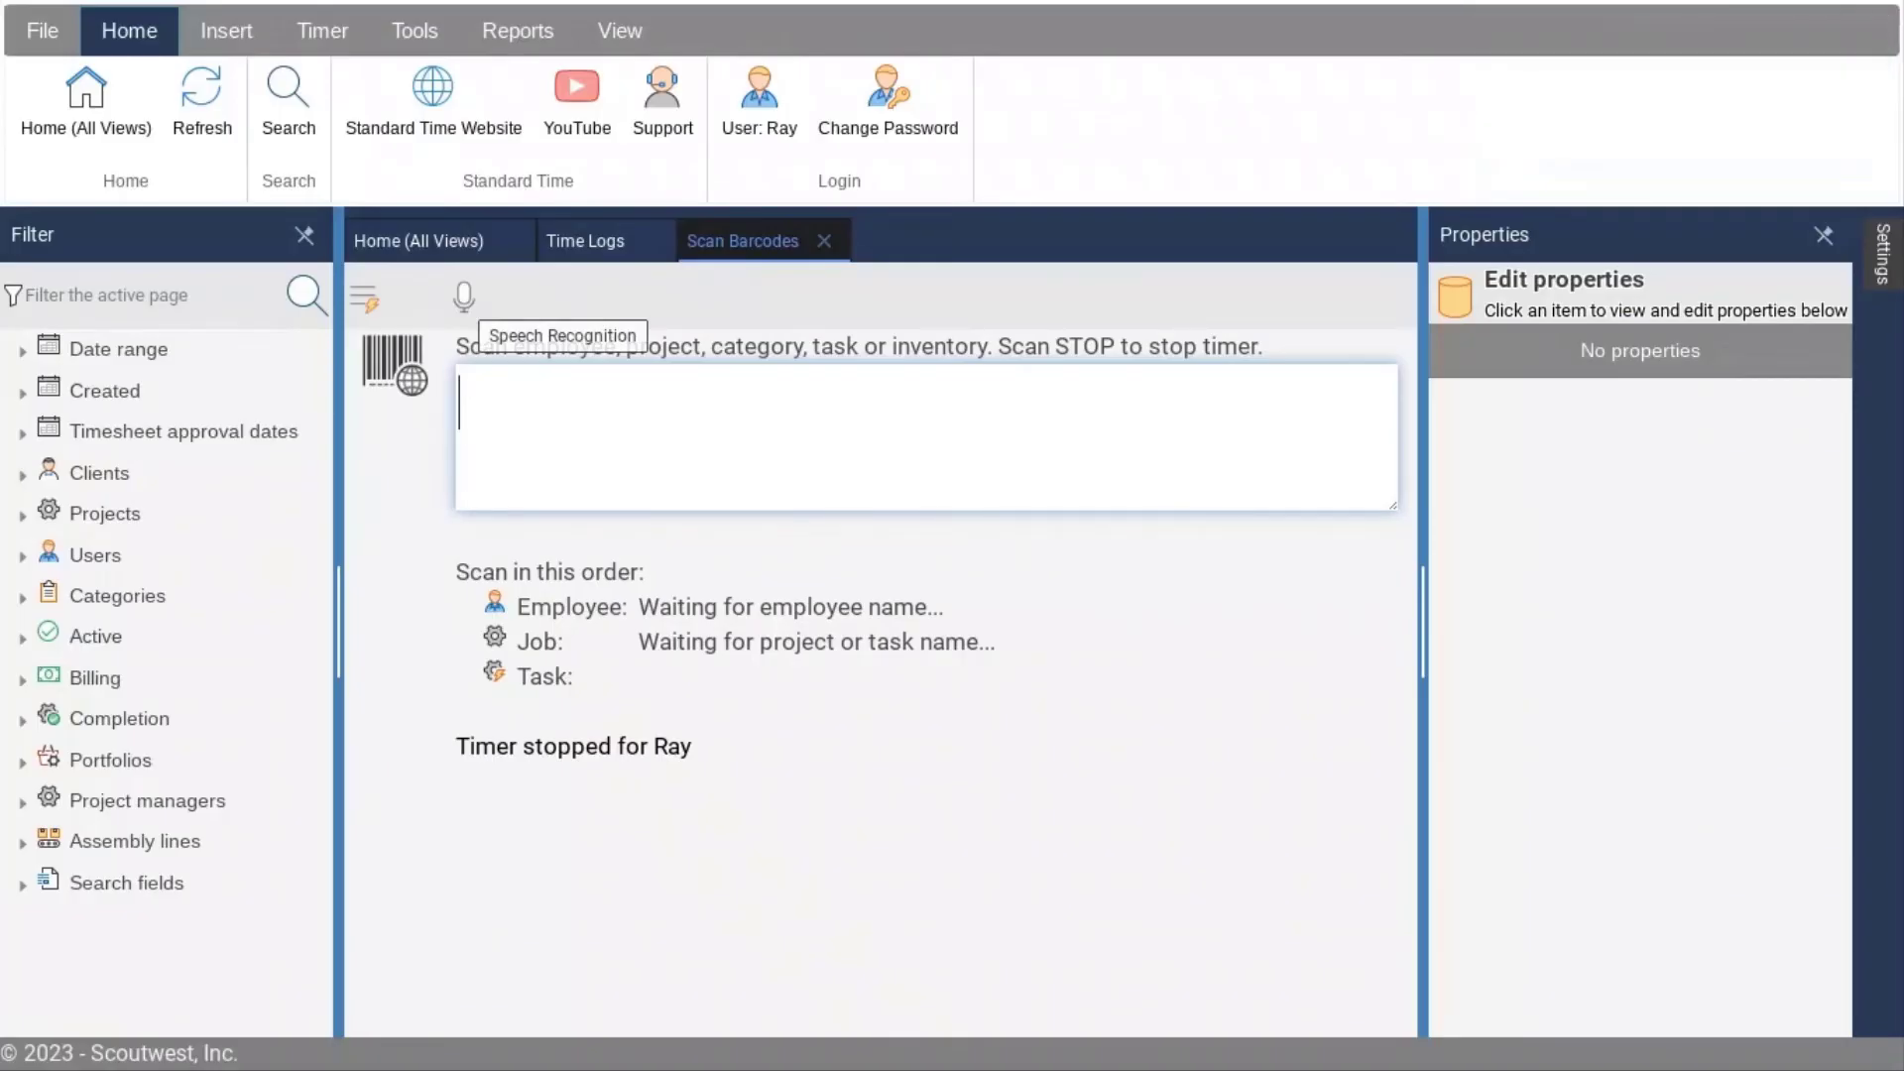
- Dictate and accept employee Ray and job 10200 by speech recognition
click(464, 298)
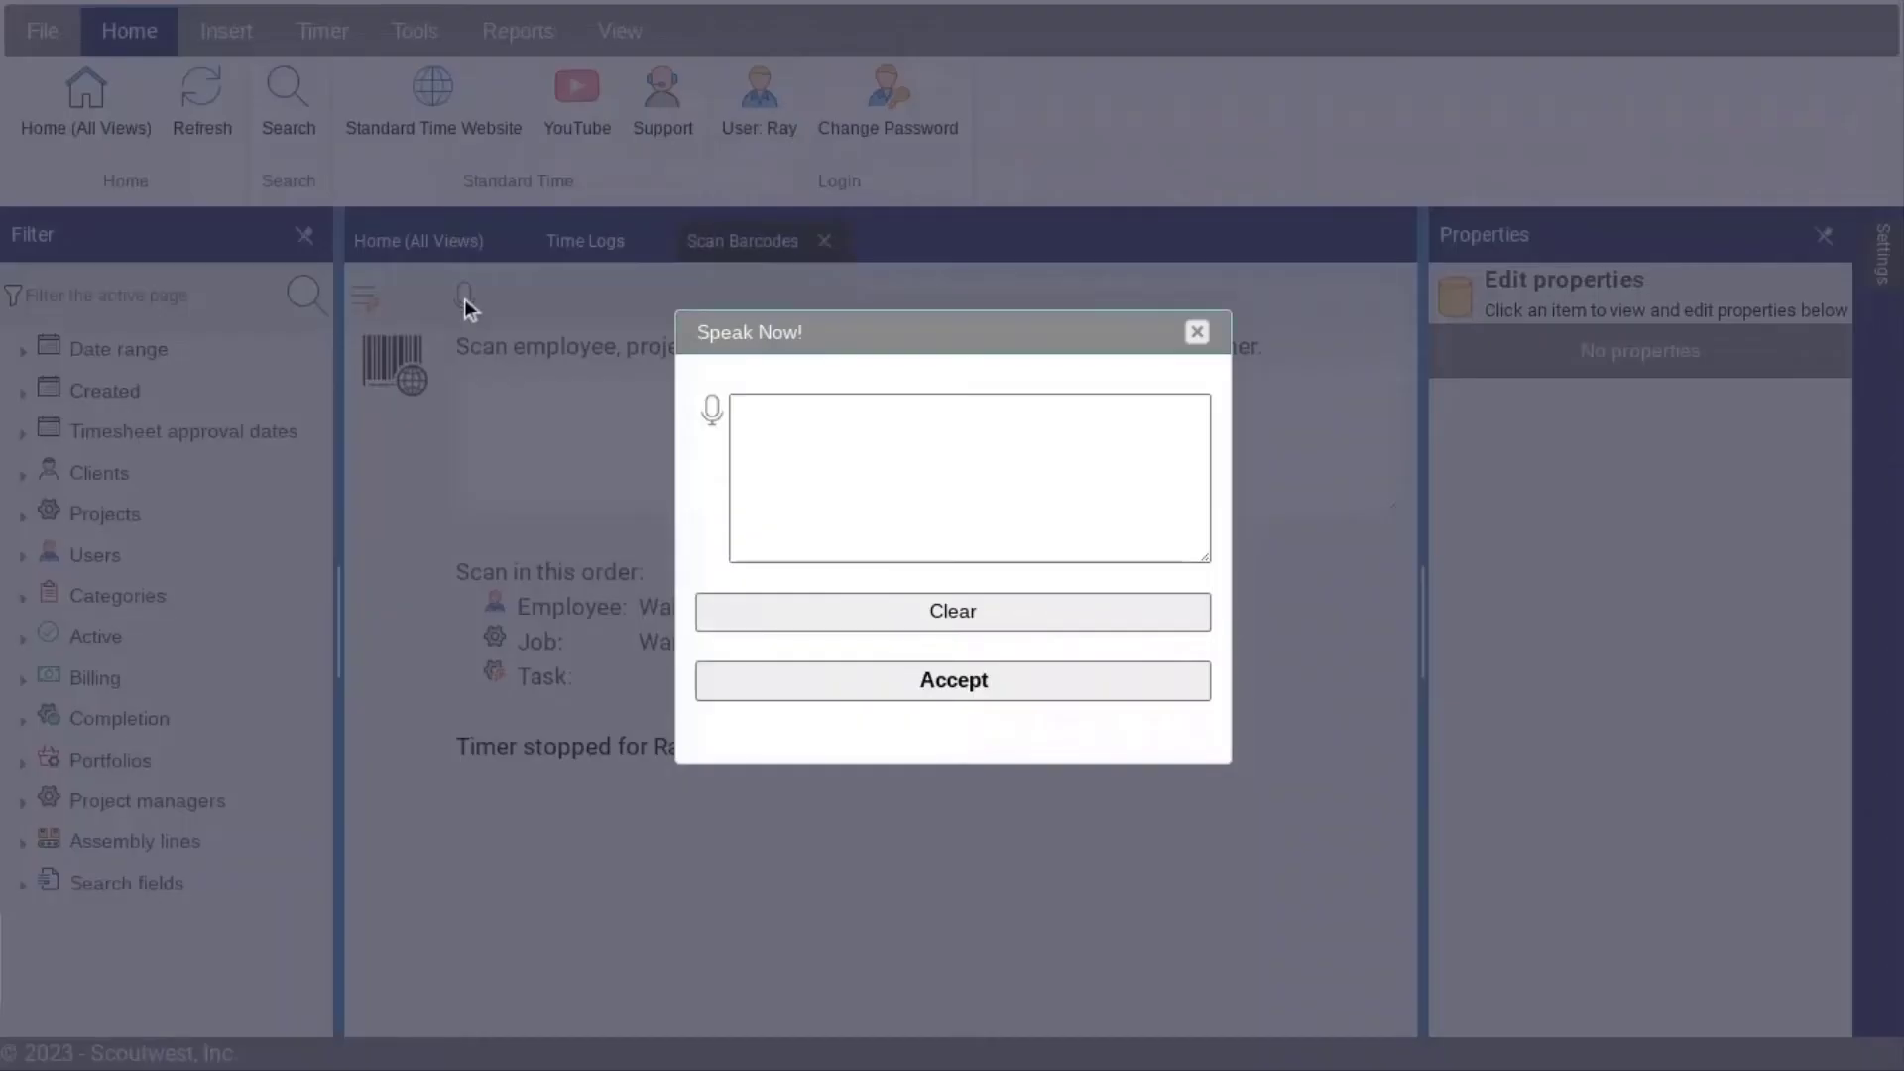
click(757, 684)
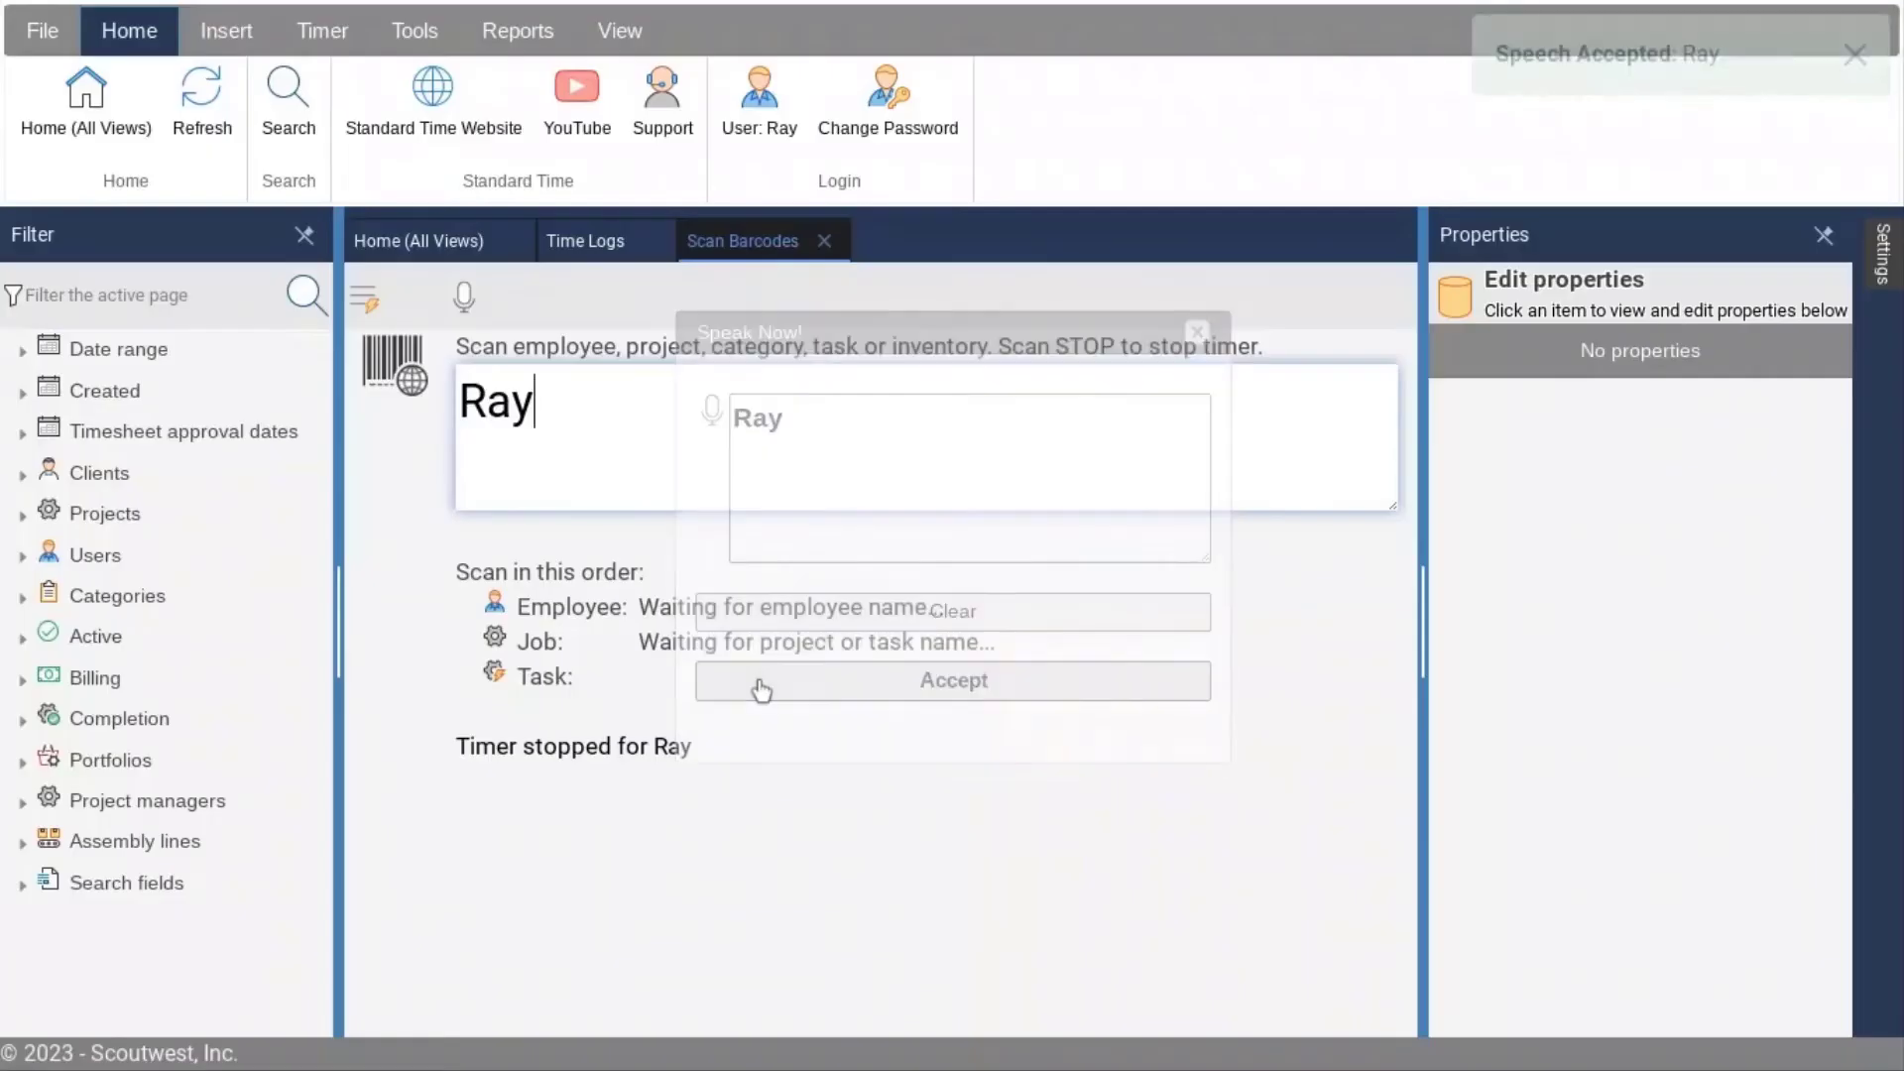
click(464, 300)
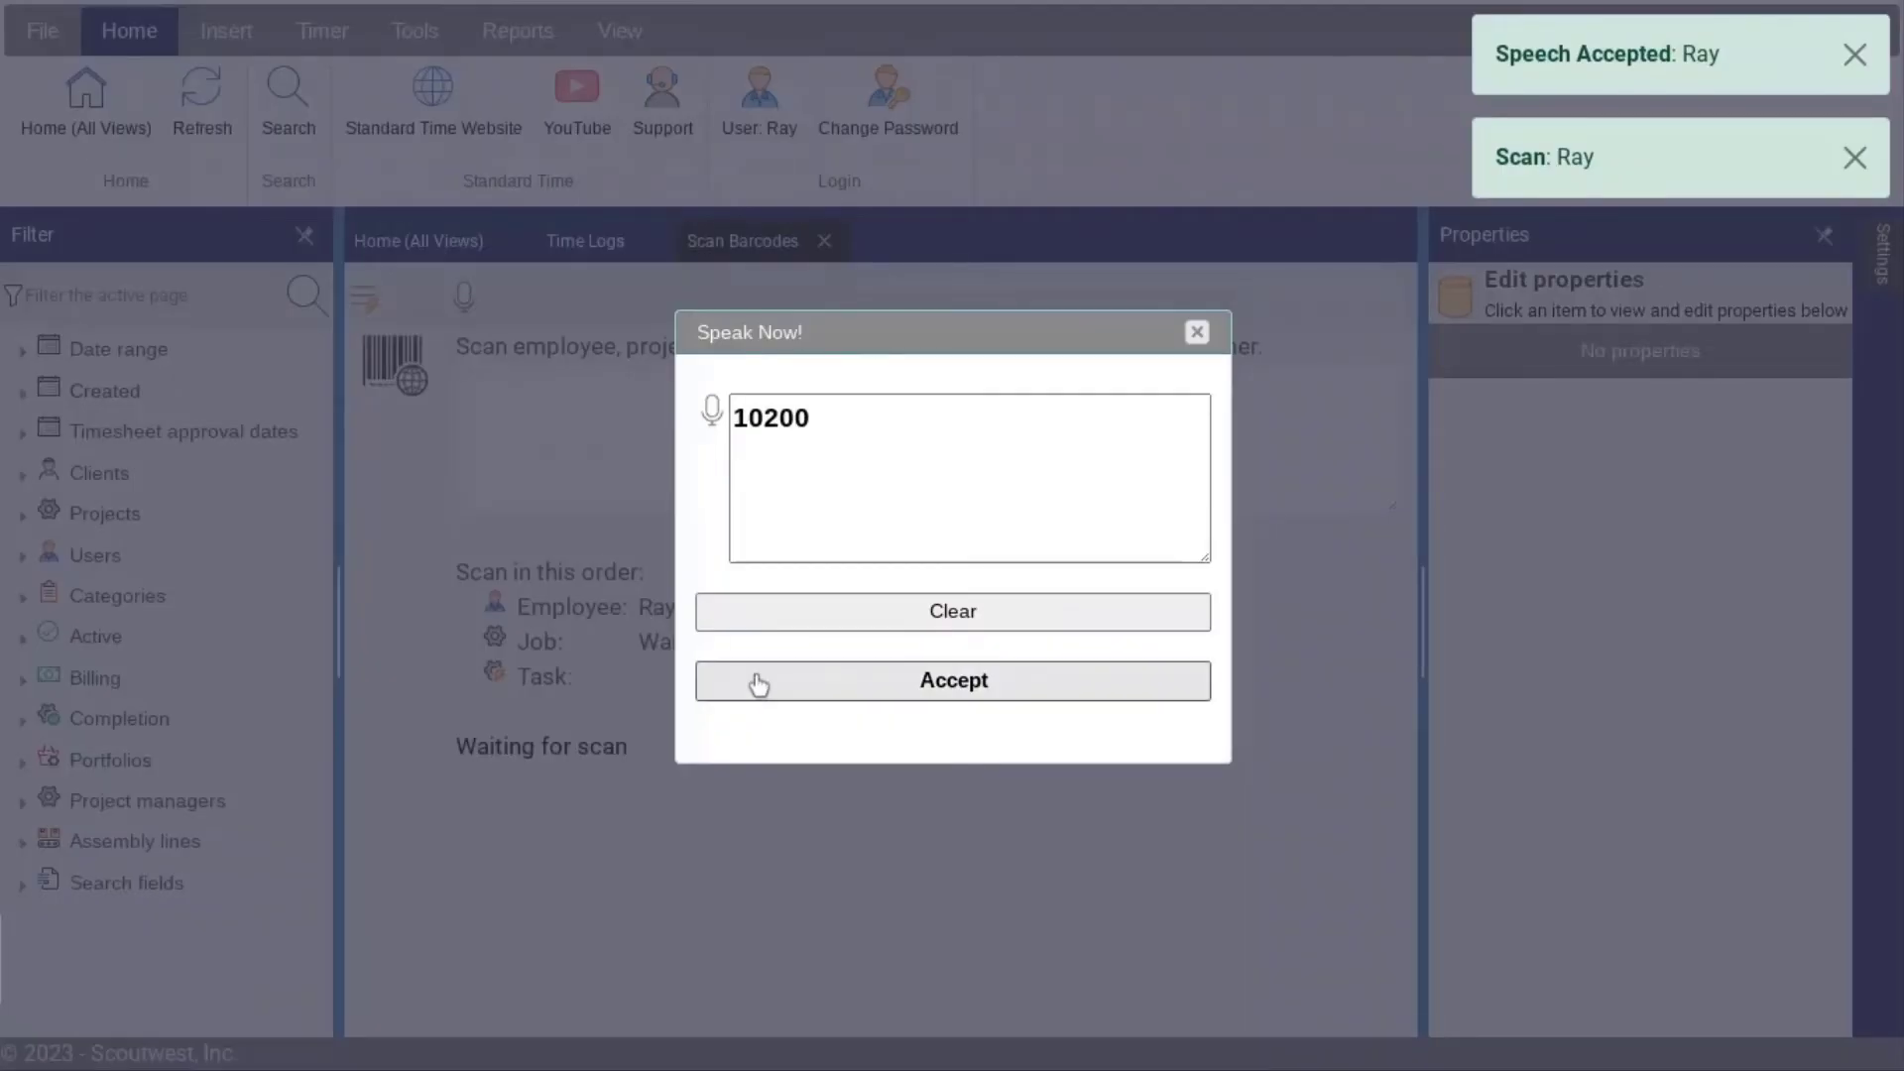
click(757, 681)
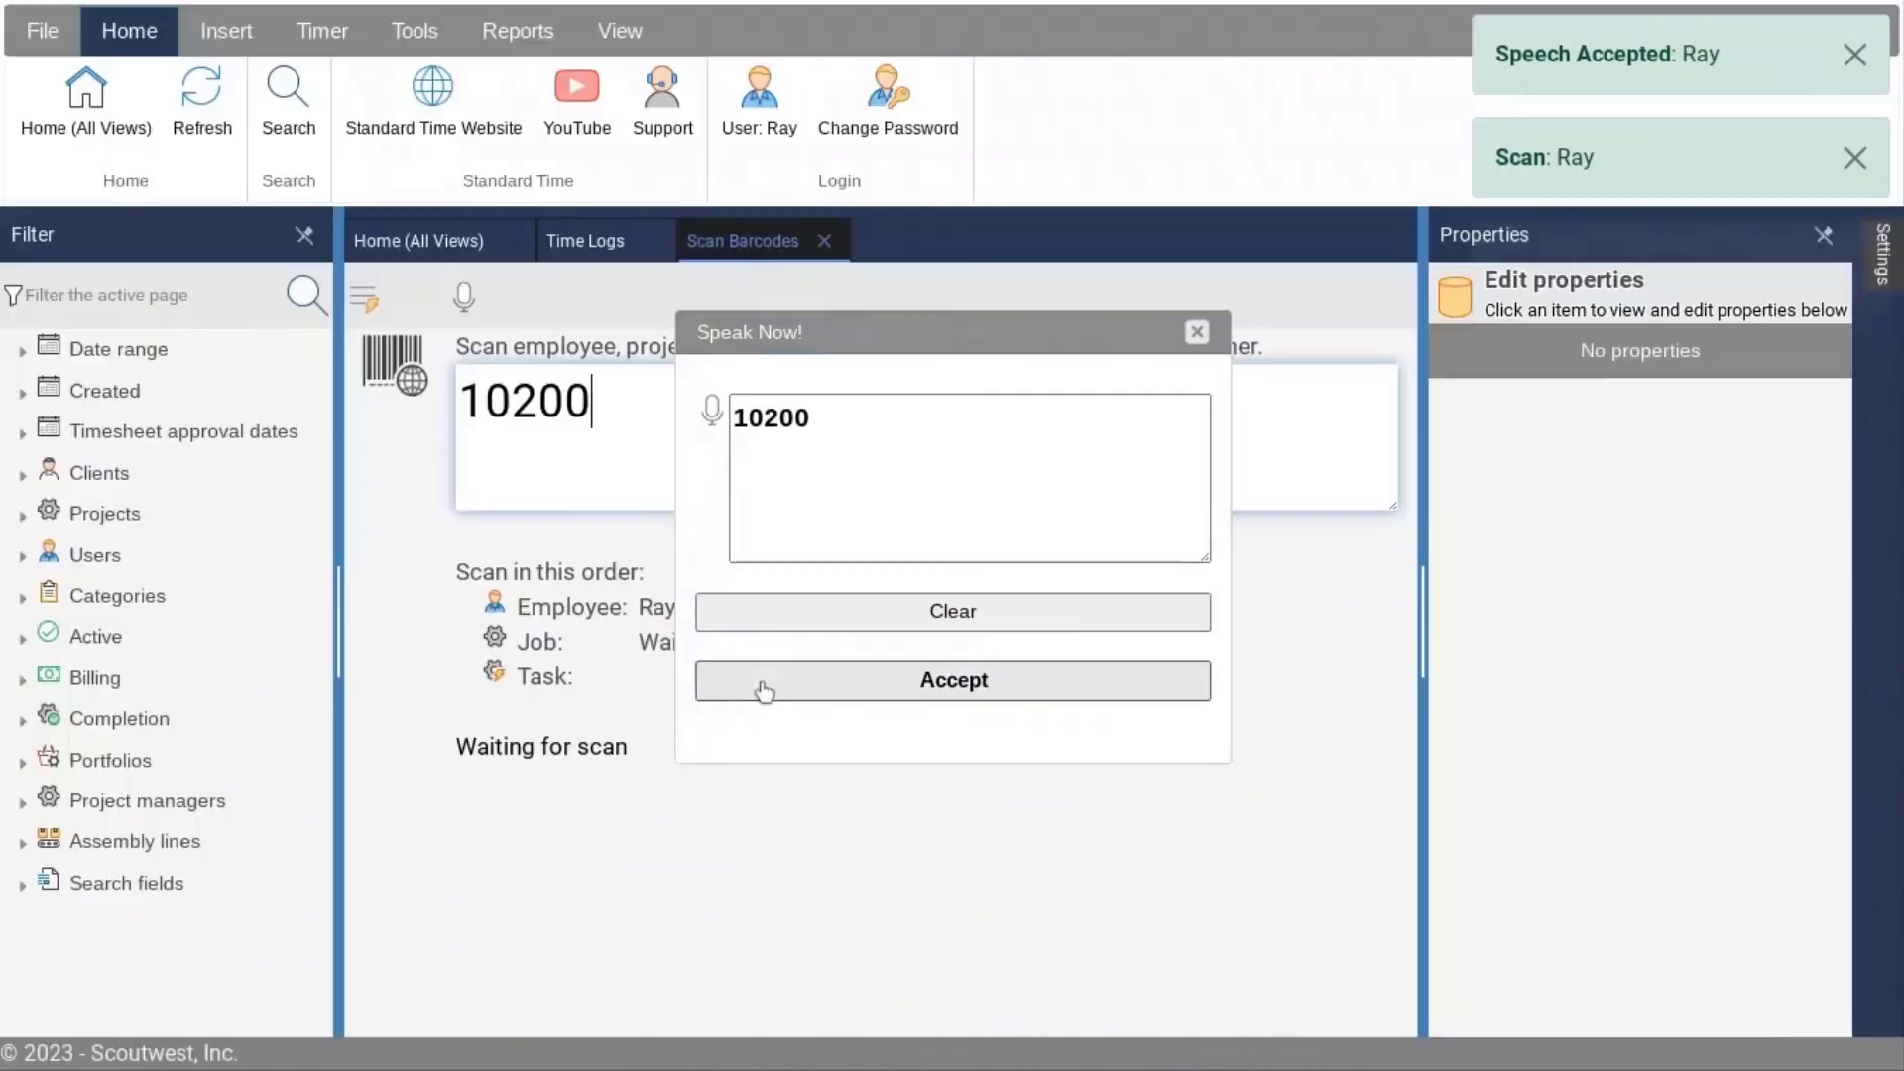
- Dictate task Packaging and quantity 13 to start the timer, then return Home
click(466, 296)
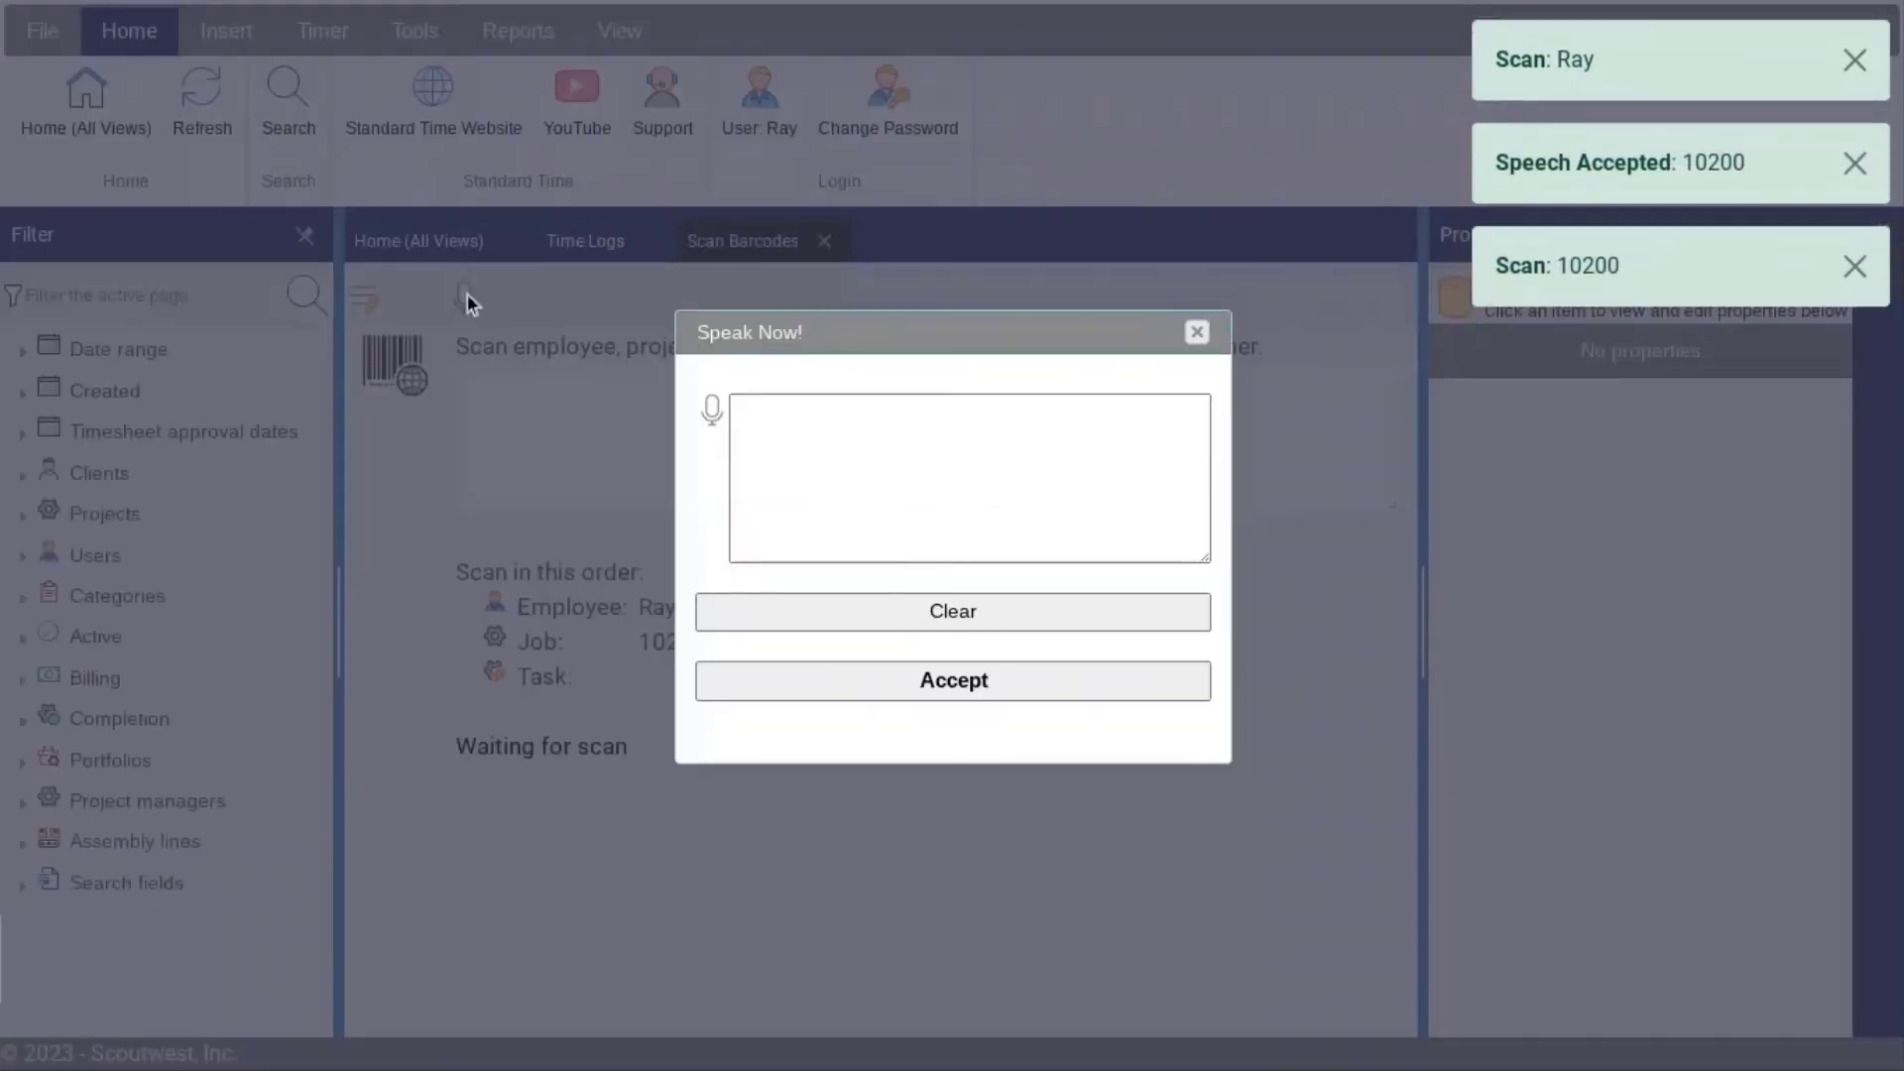
click(777, 693)
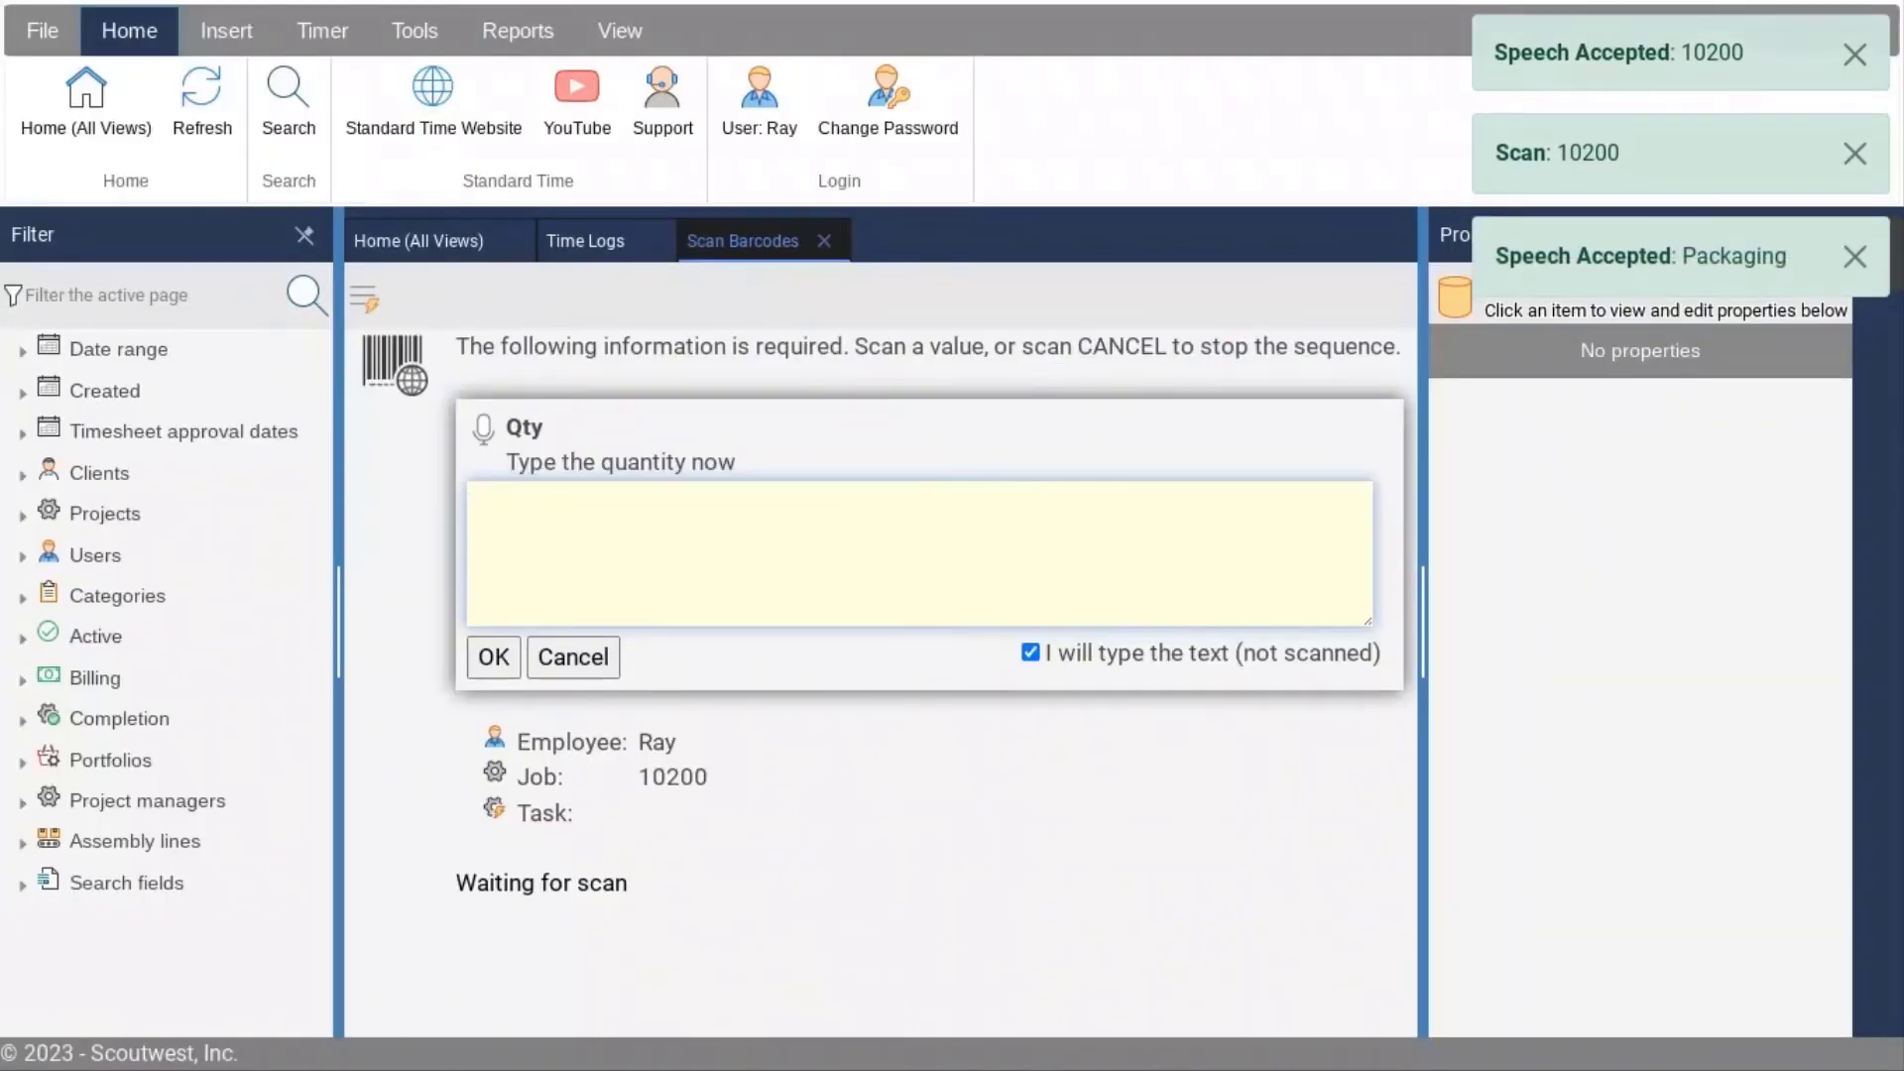
click(484, 430)
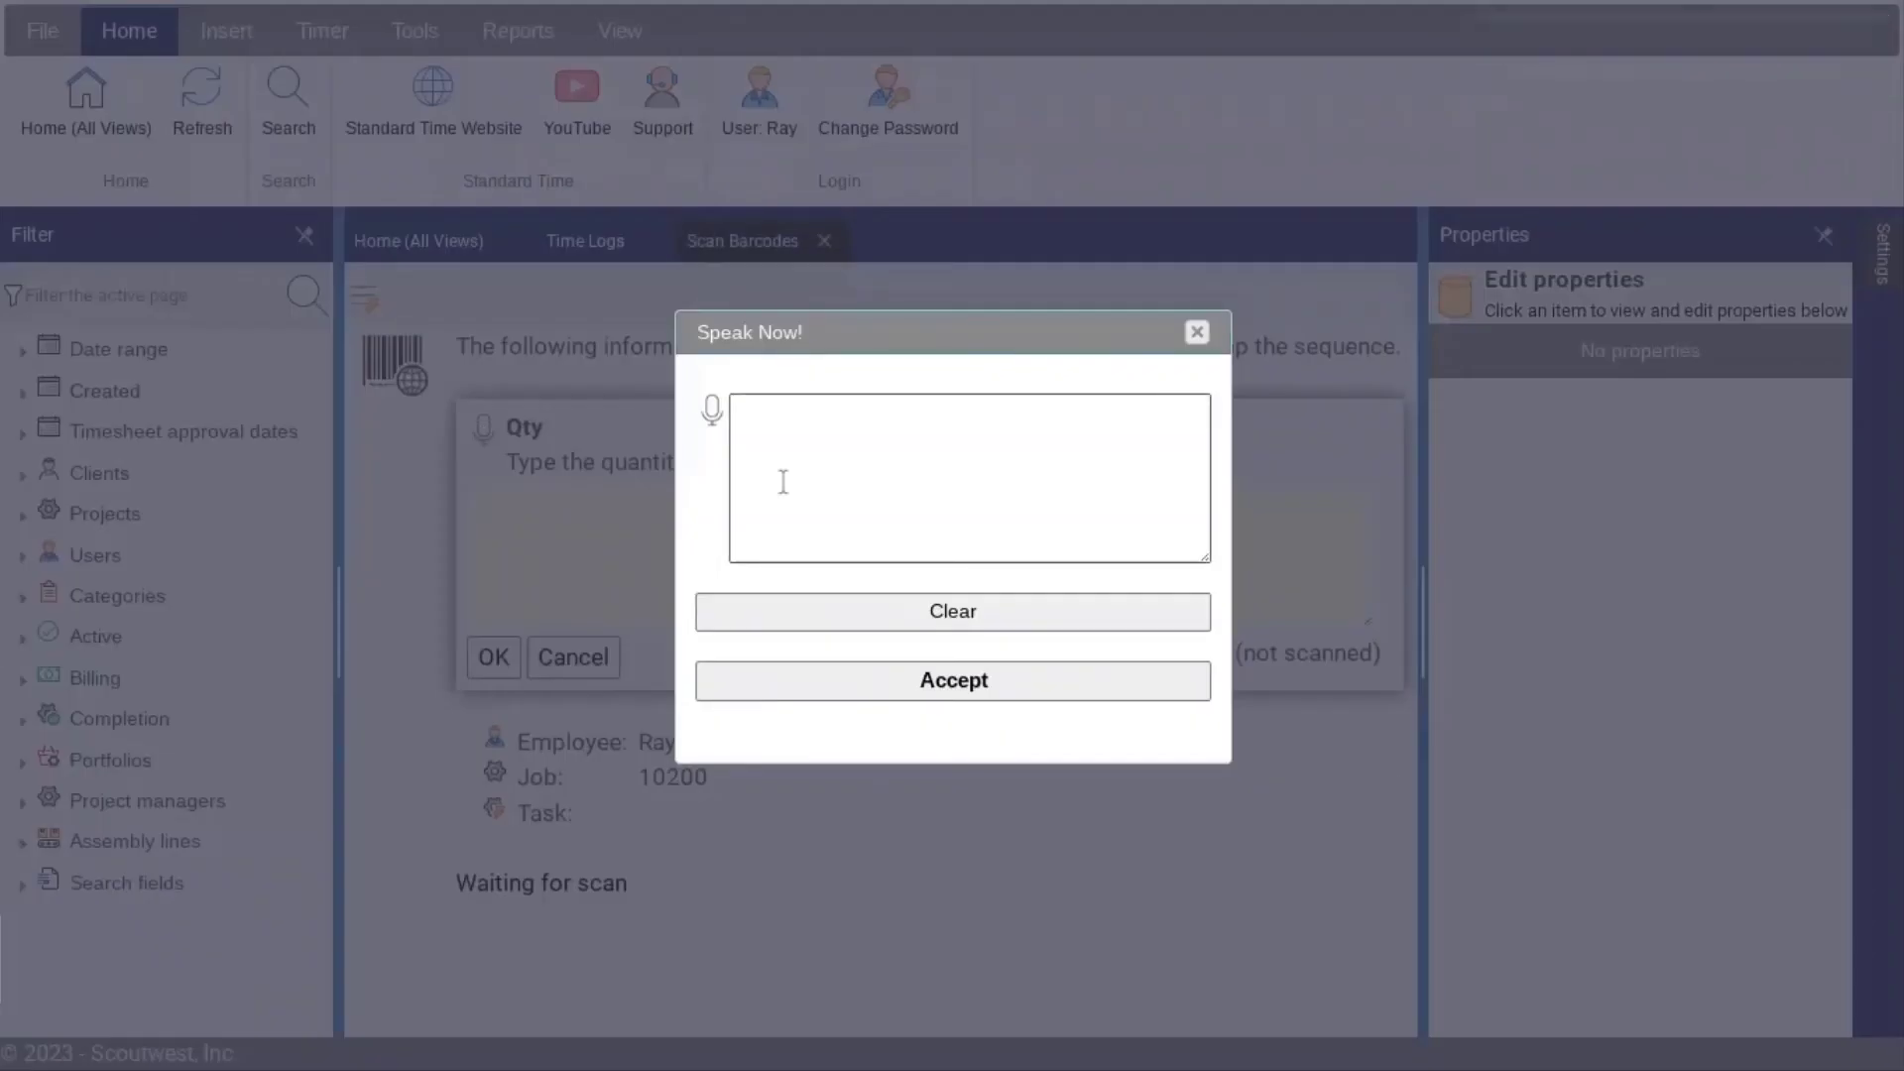
click(787, 680)
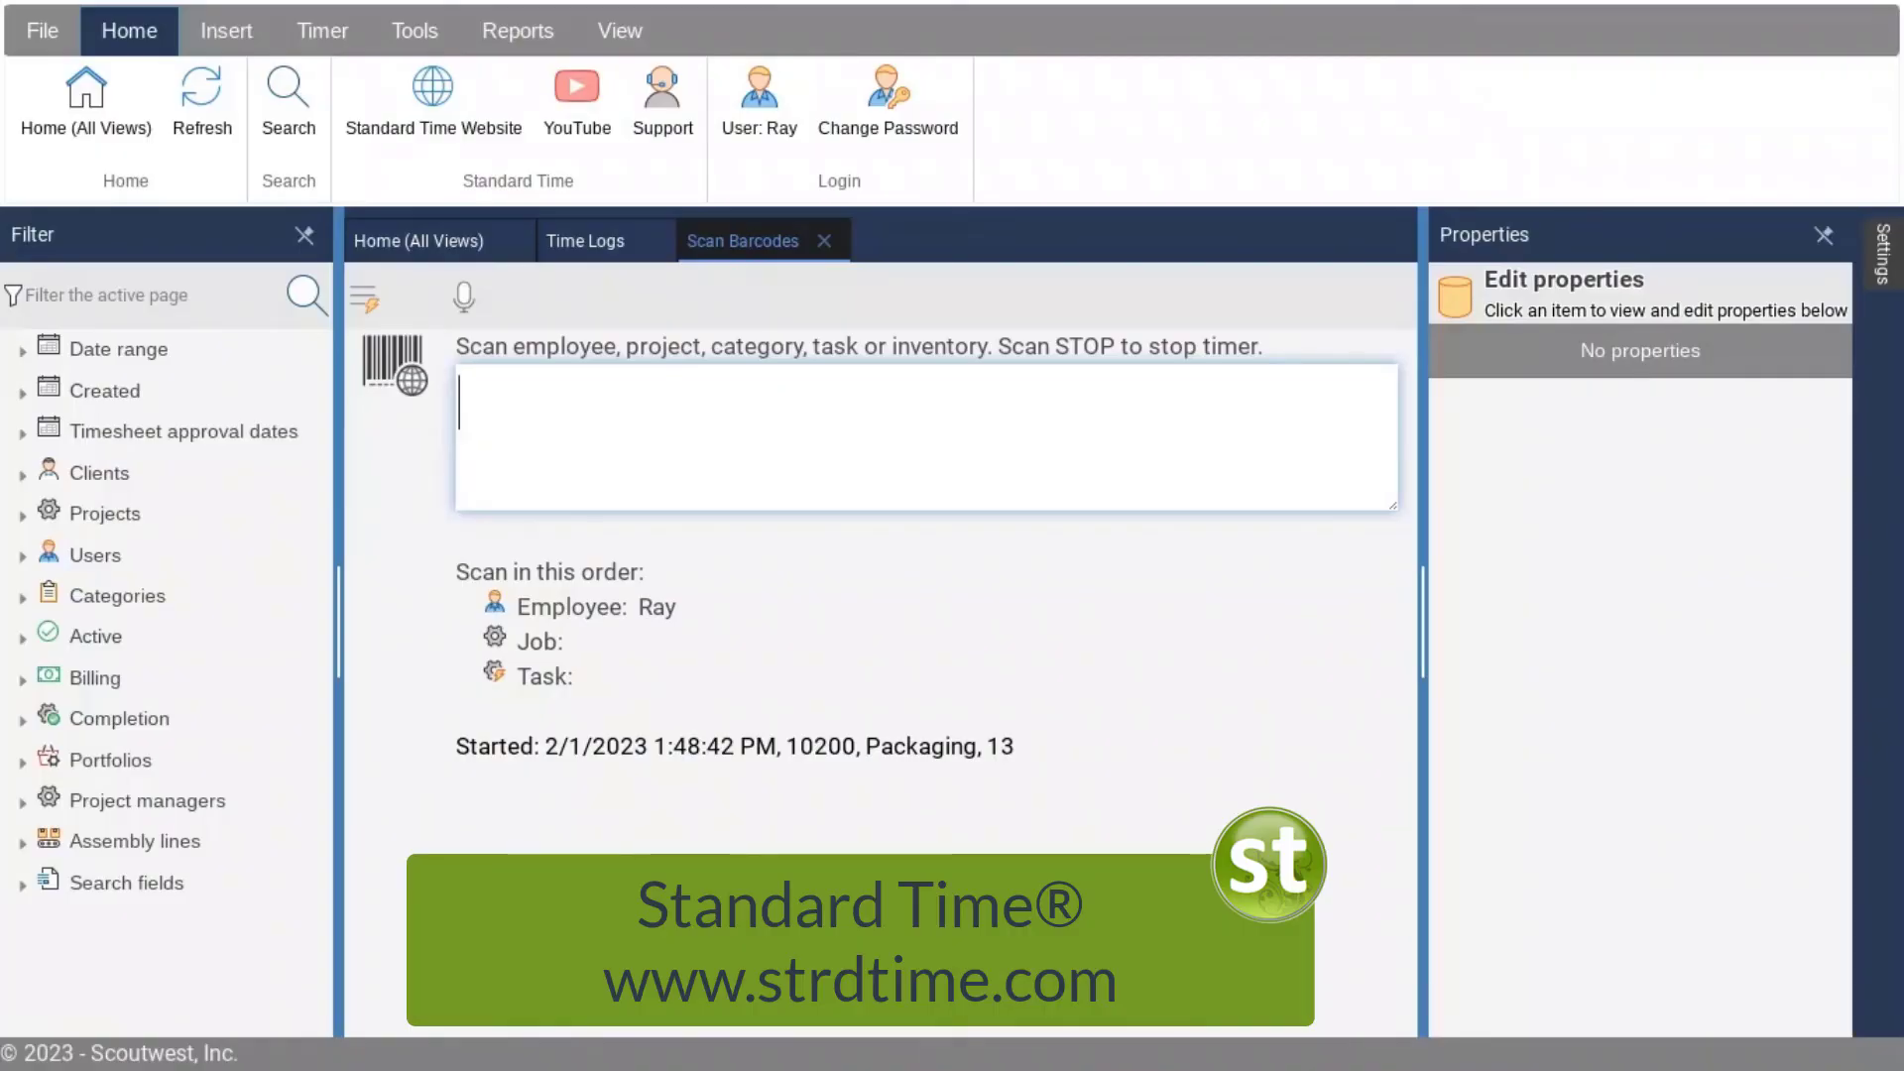
click(420, 242)
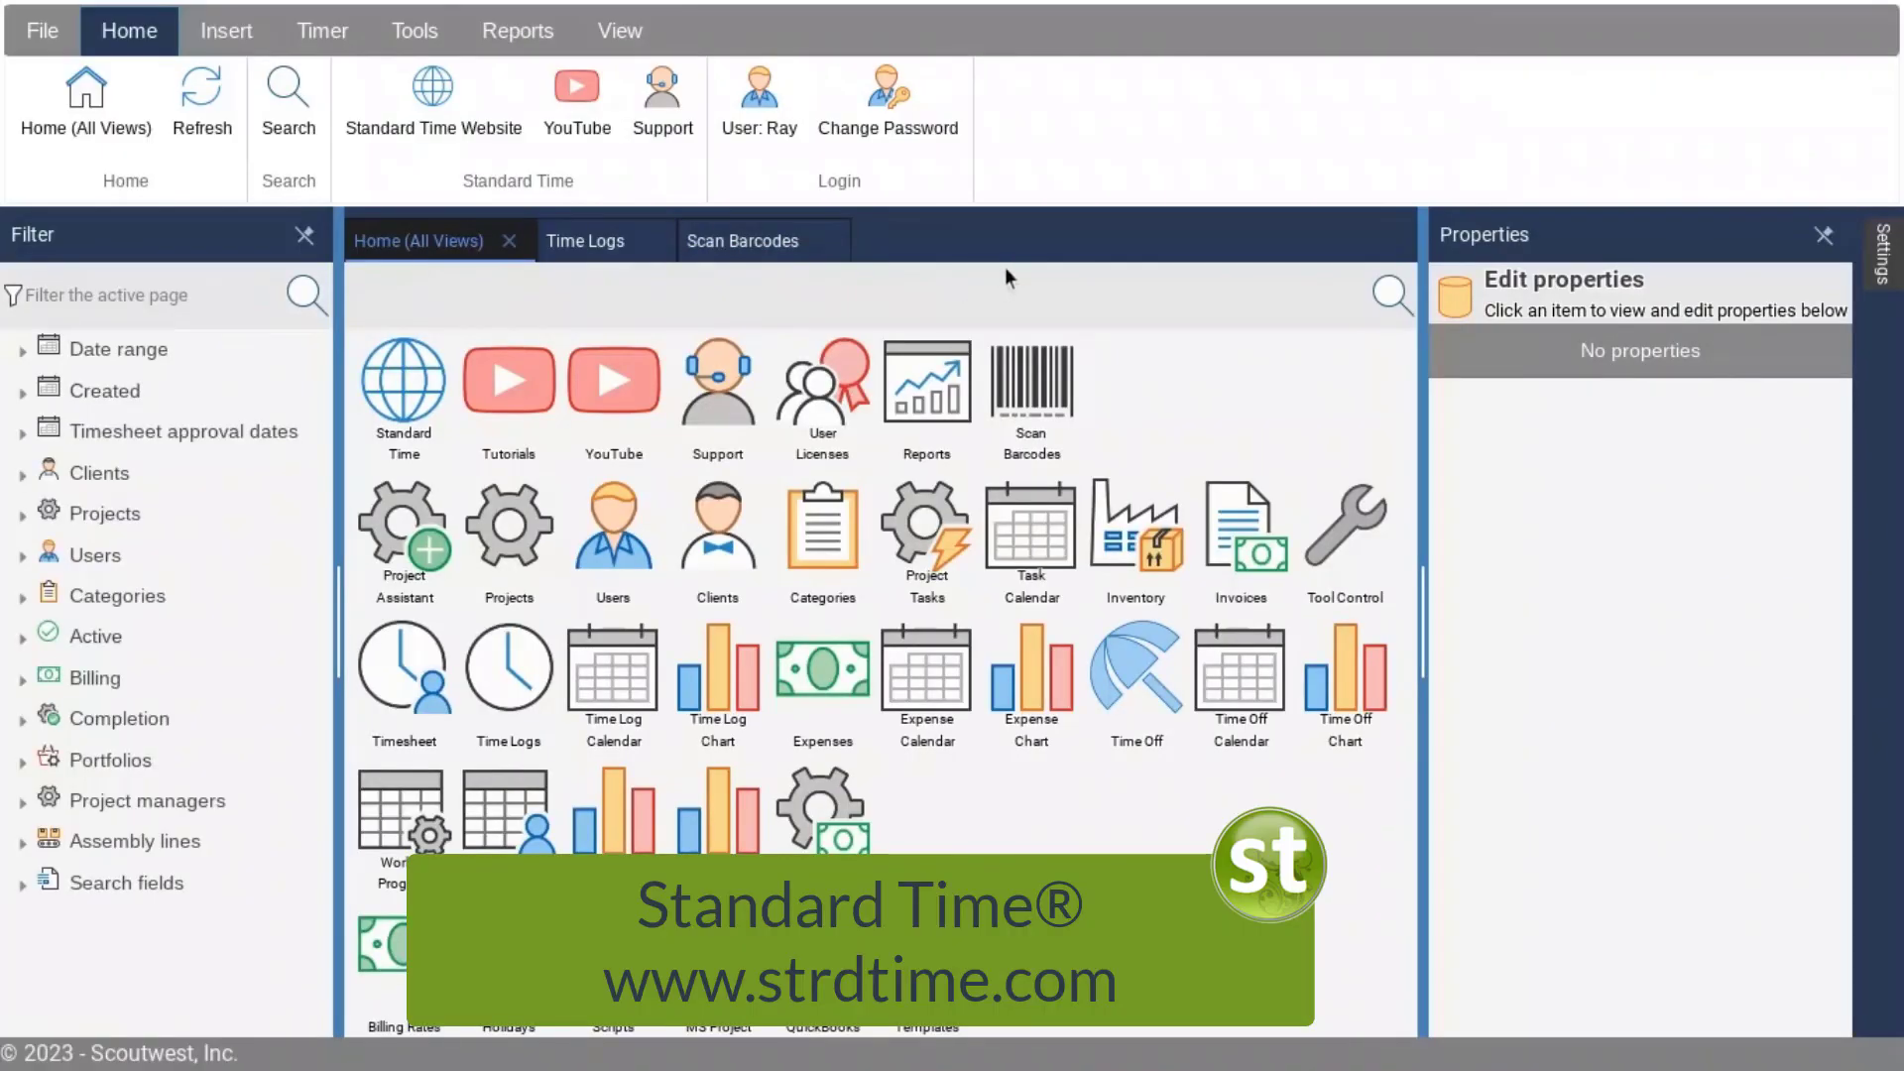